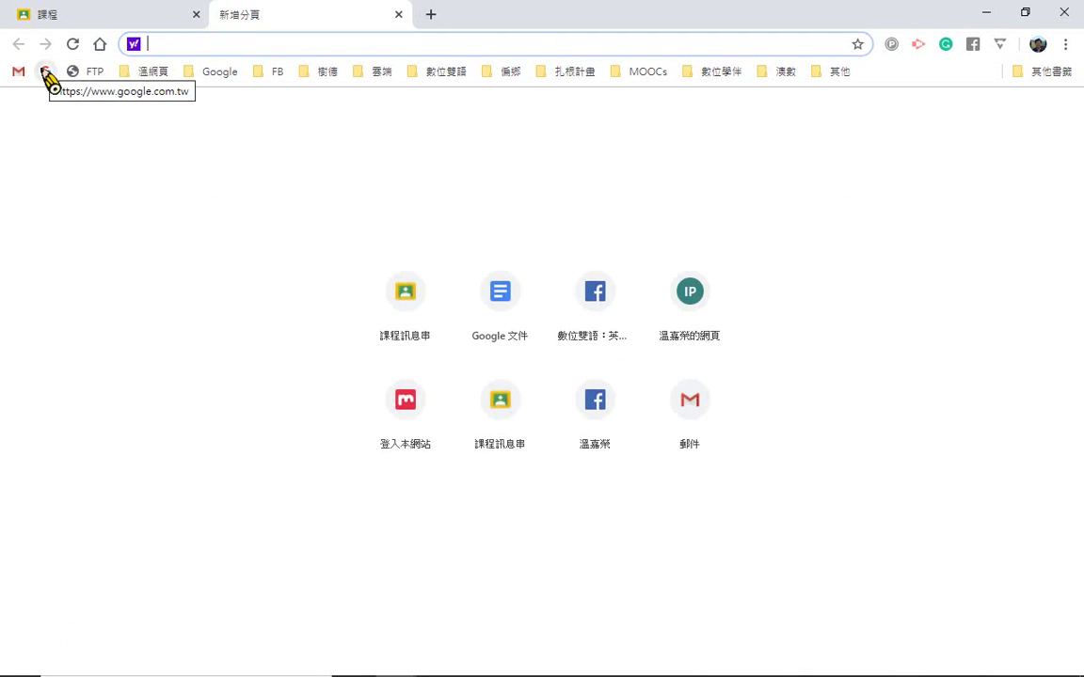
# Go to the Google home page and expand the full list of Google apps.
pyautogui.click(45, 71)
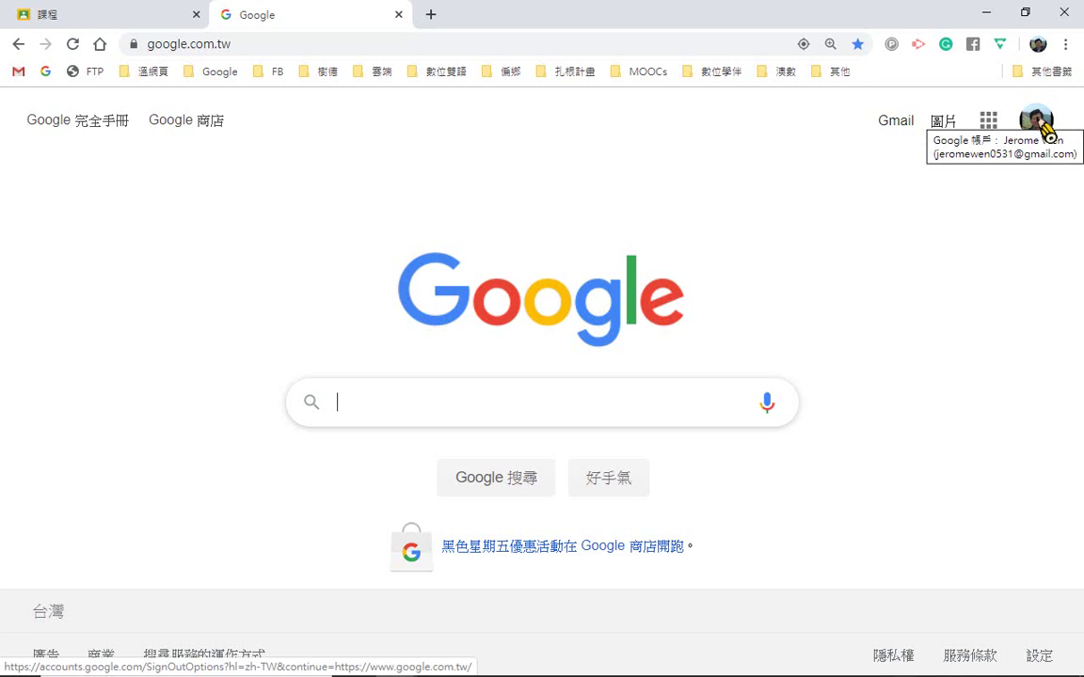
pyautogui.click(989, 123)
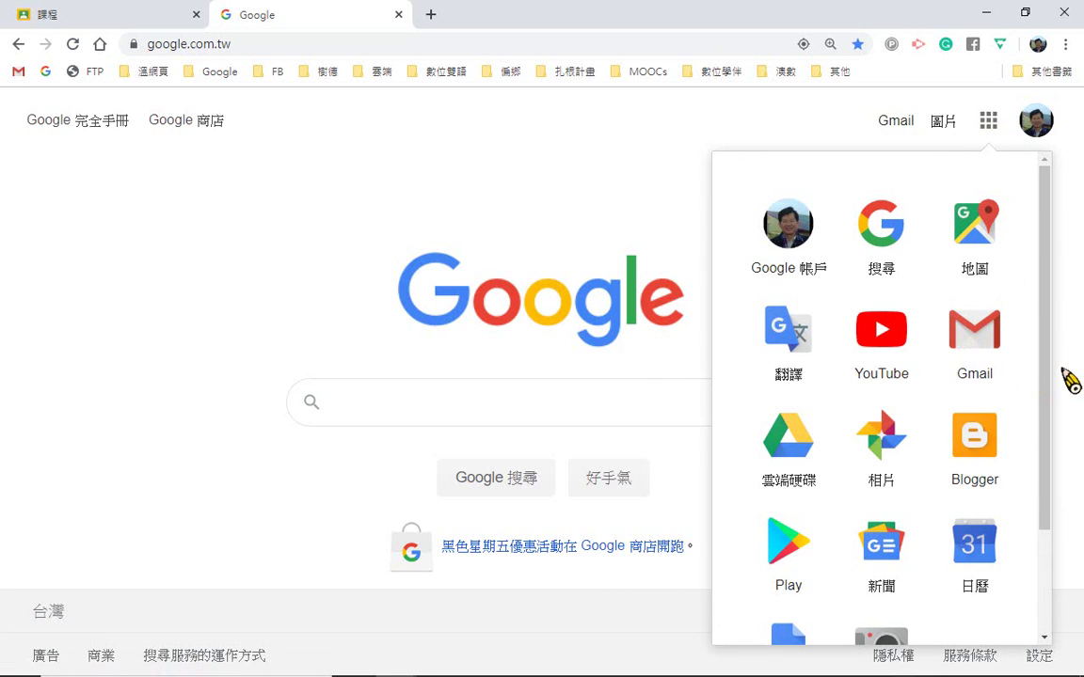
pyautogui.moveTo(1053, 378); pyautogui.dragTo(1050, 547)
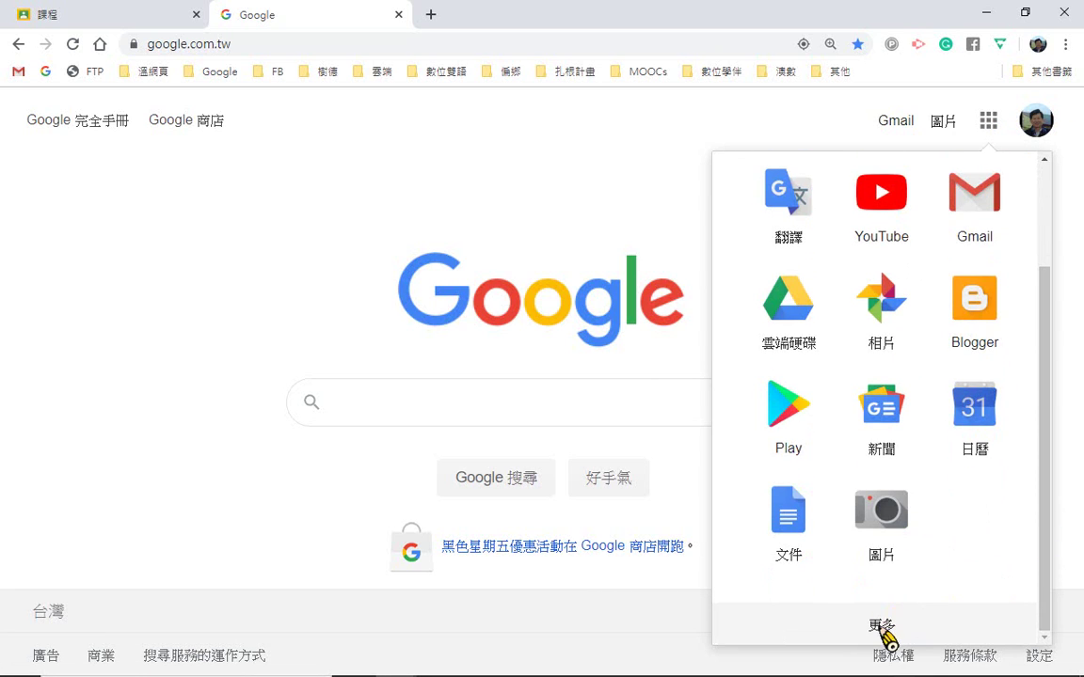
pyautogui.click(886, 627)
# Launch Classroom and open the WMIL Python class's classwork list, scrolled to 6. Practice.
pyautogui.click(793, 427)
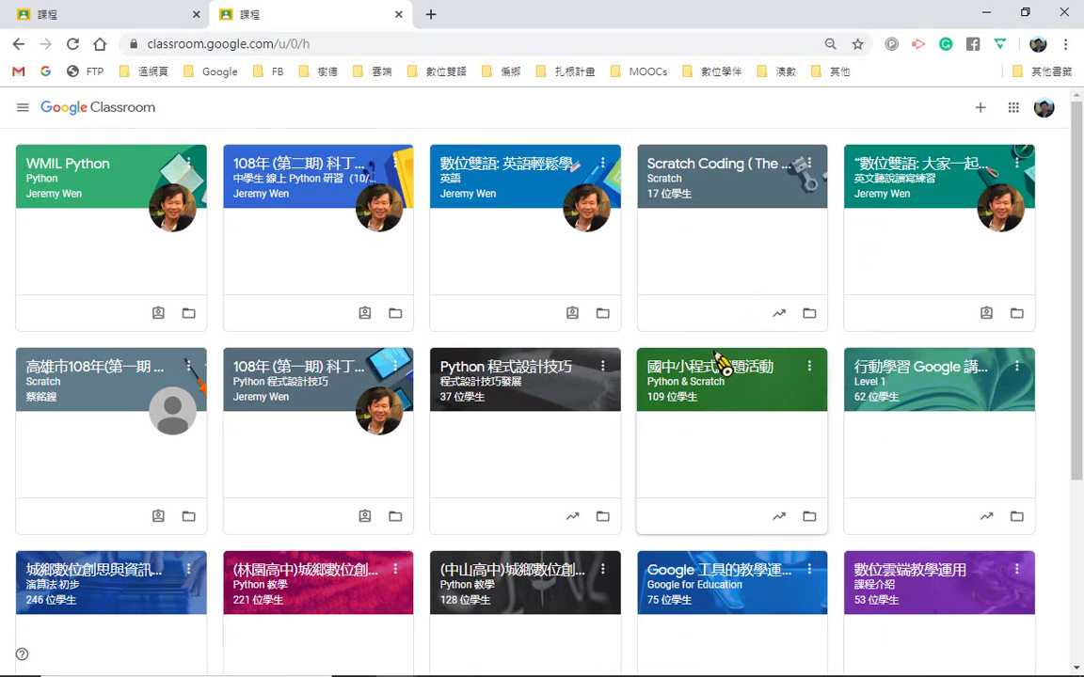
pyautogui.click(129, 189)
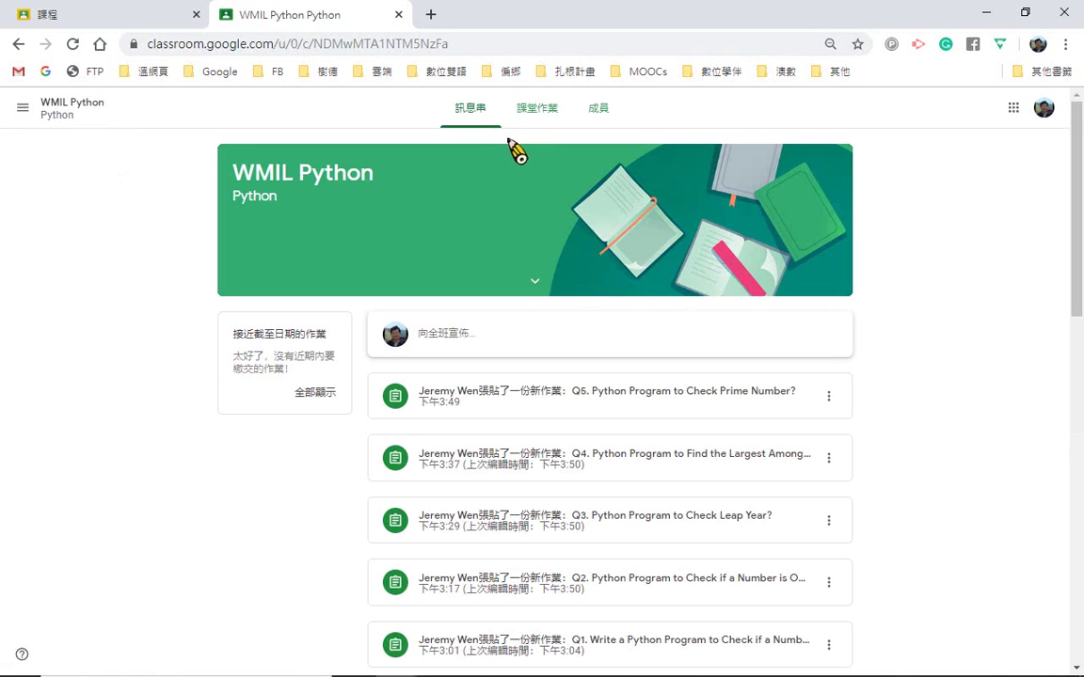
pyautogui.click(541, 111)
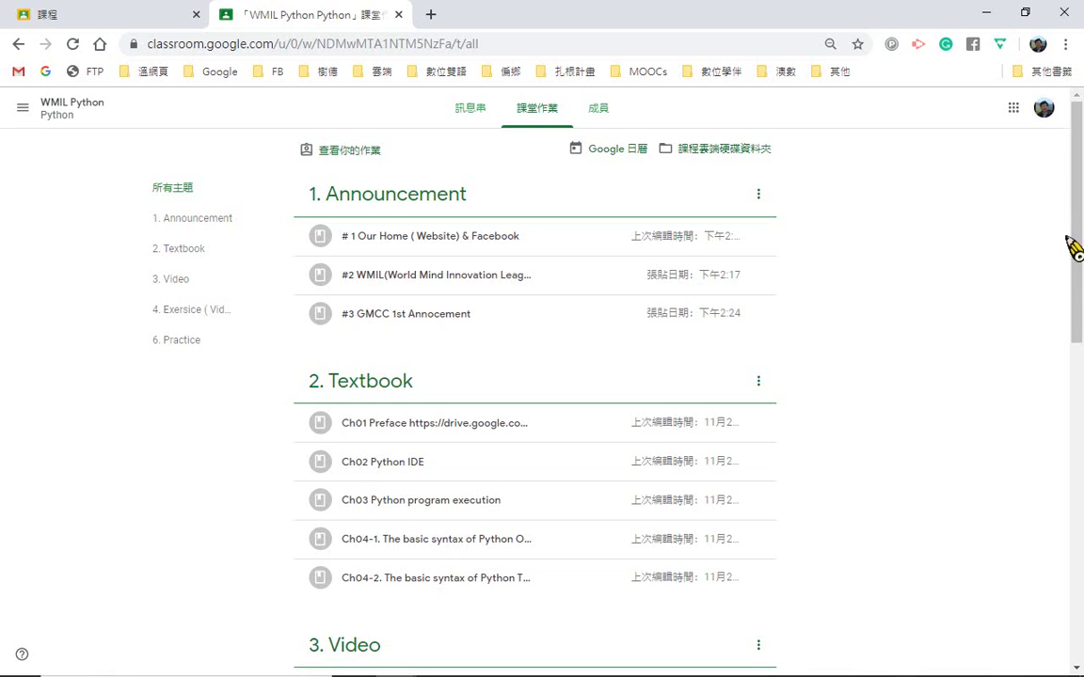
pyautogui.moveTo(1080, 209); pyautogui.dragTo(1068, 638)
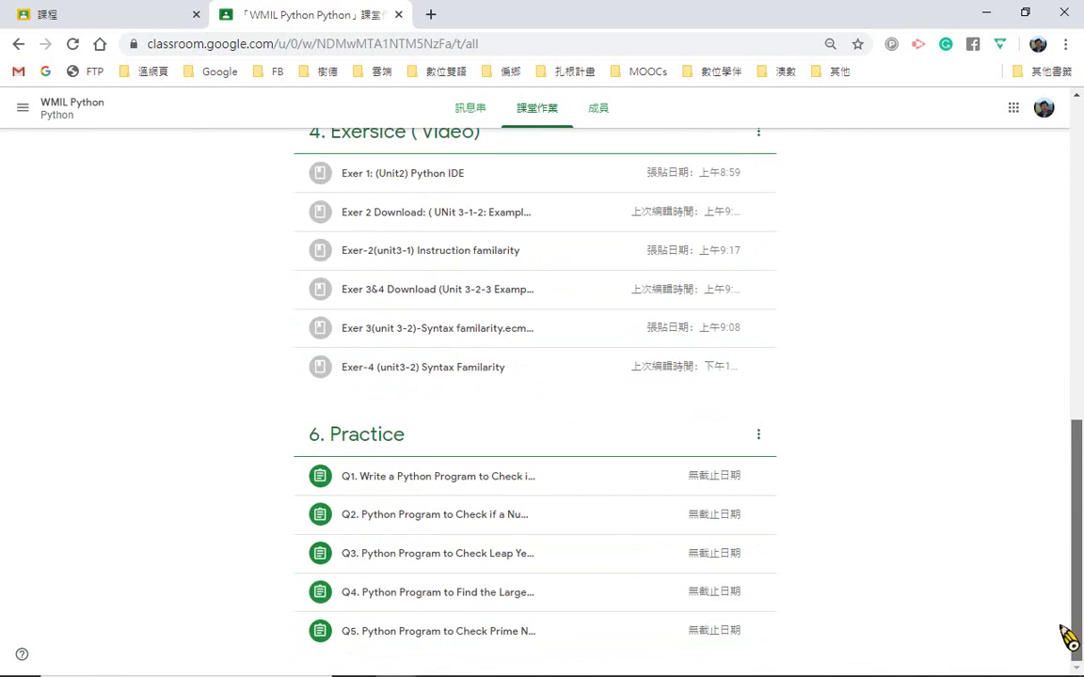
# Expand the Q1 assignment and look over its instructions and Q1-P-N-number.py attachment.
pyautogui.click(490, 486)
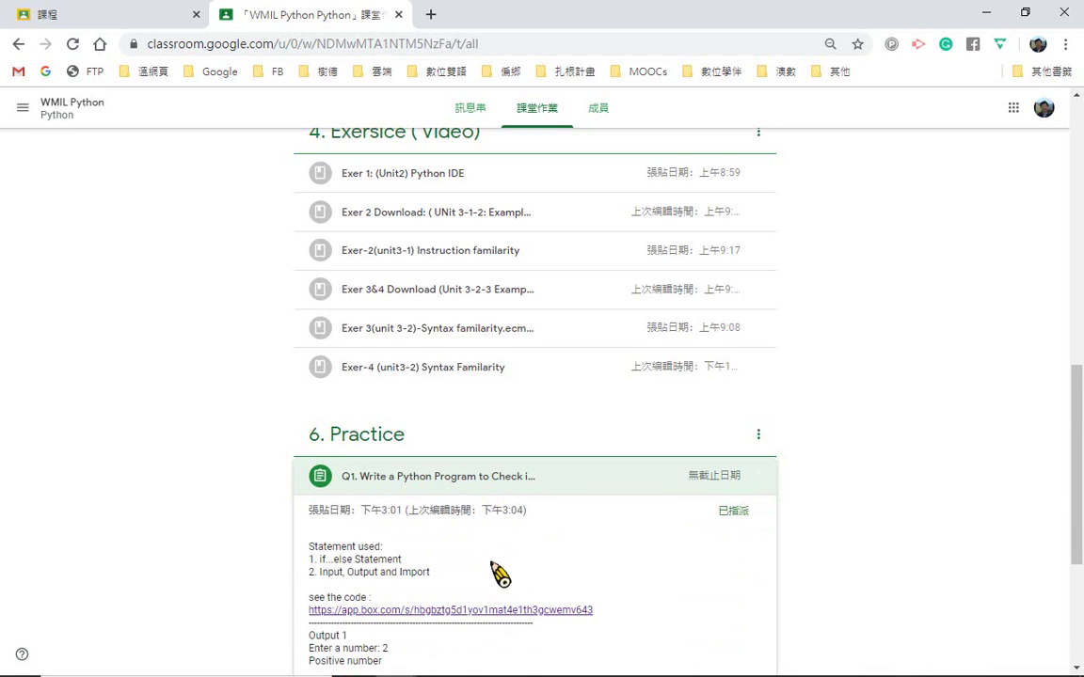
pyautogui.scroll(-1, 499, 582)
pyautogui.scroll(1, 498, 583)
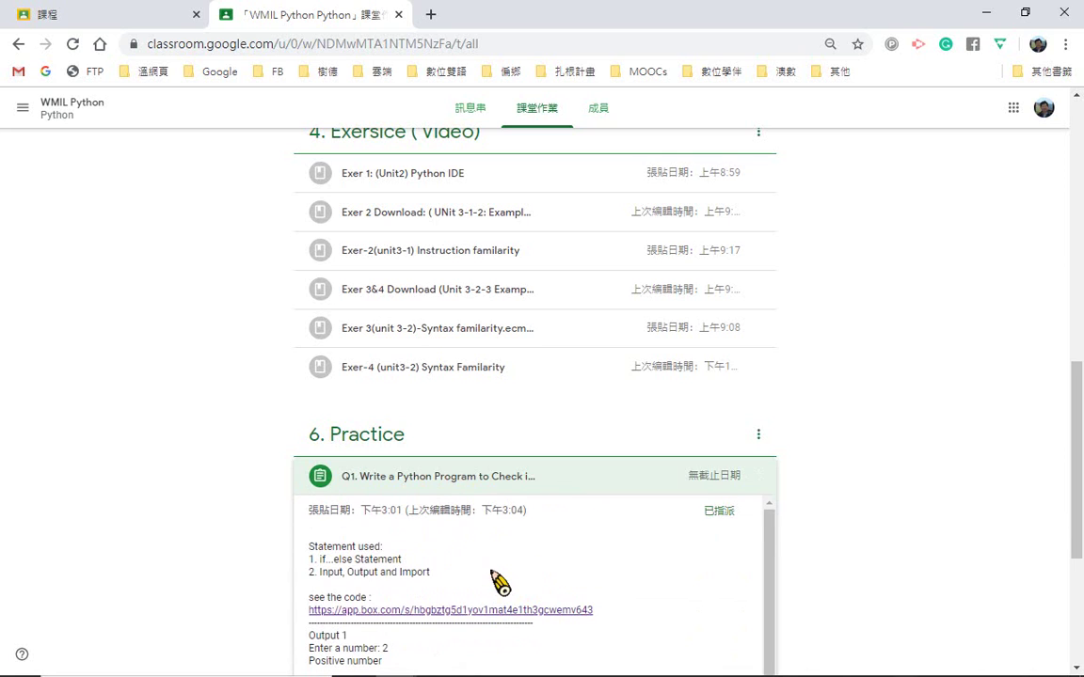
pyautogui.scroll(-5, 499, 582)
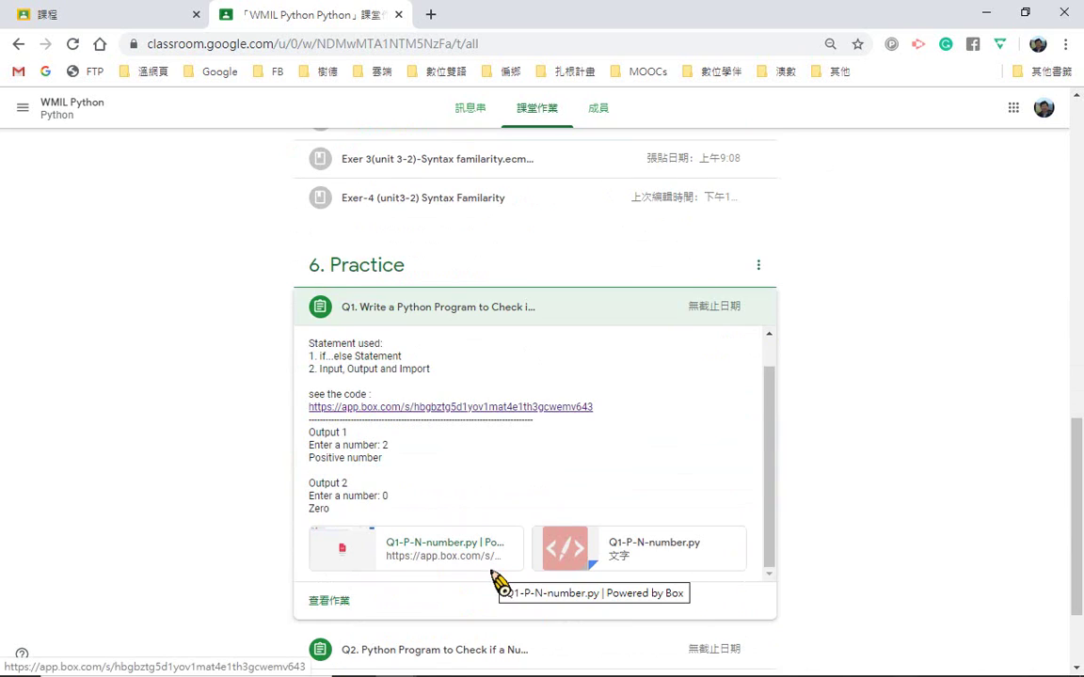
pyautogui.scroll(1, 499, 583)
pyautogui.scroll(1, 499, 582)
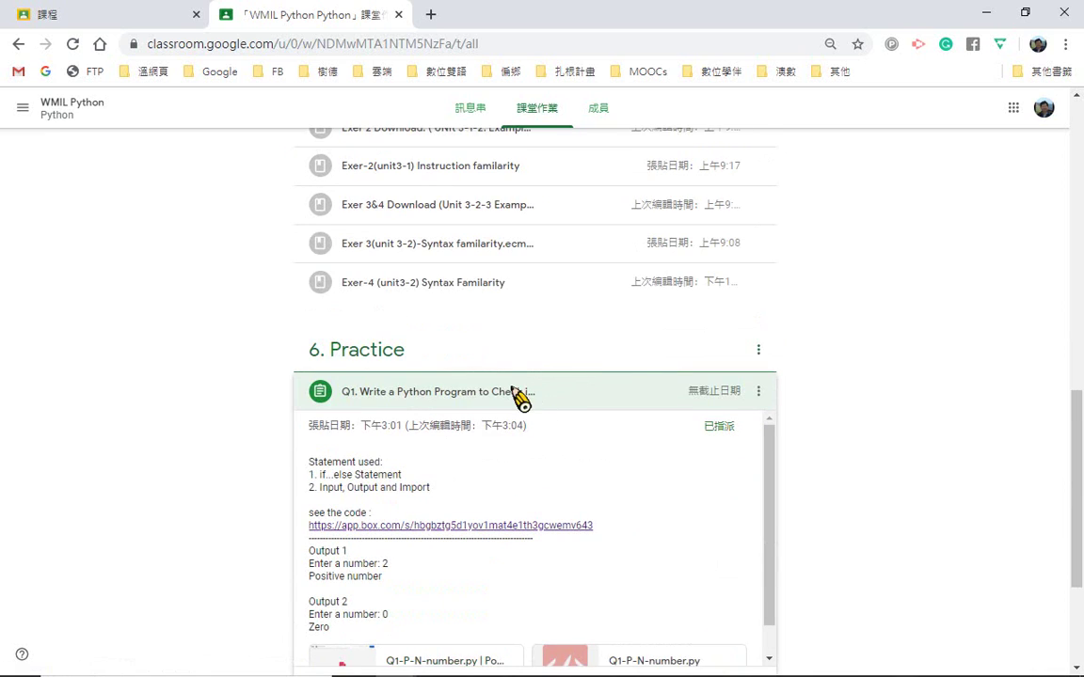
pyautogui.scroll(-1, 501, 431)
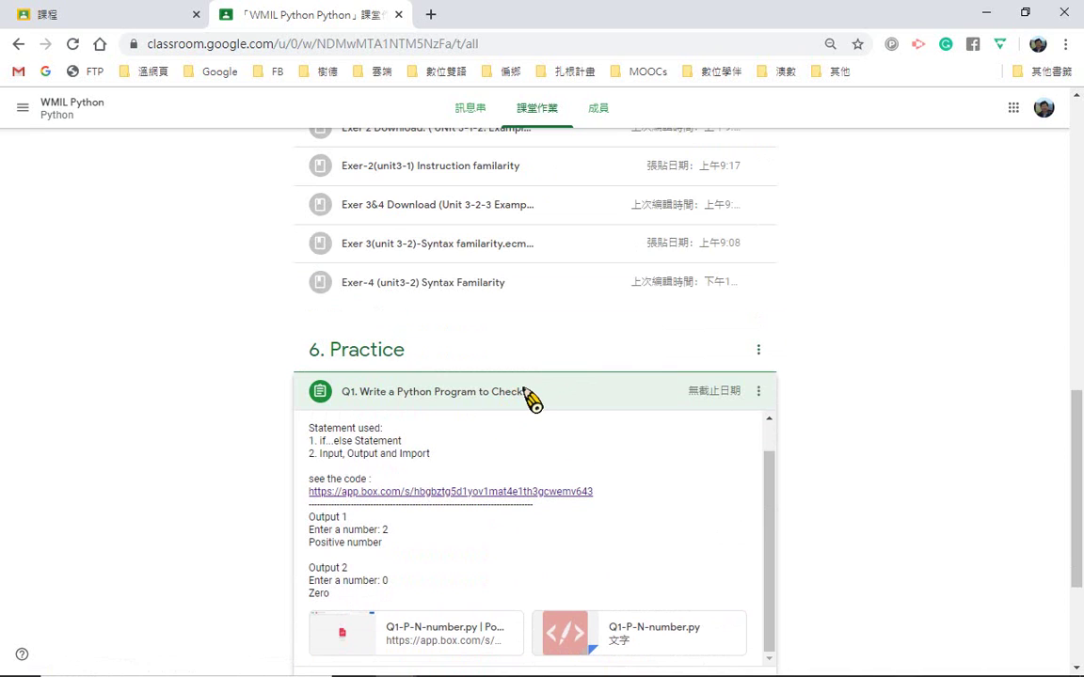
pyautogui.scroll(-2, 530, 399)
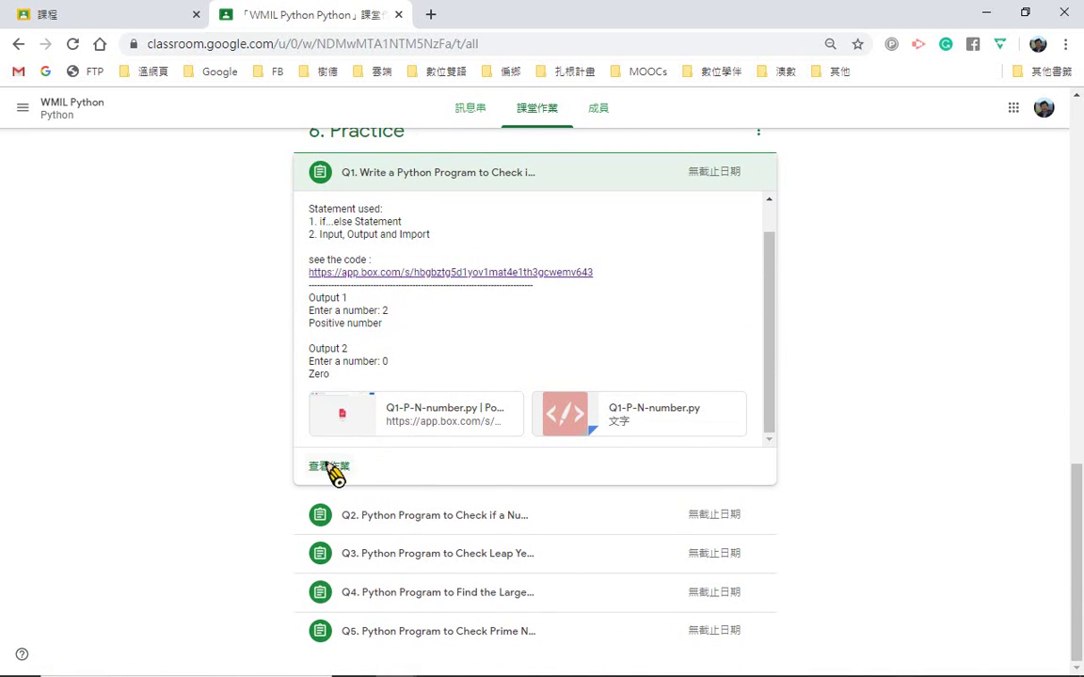
# Open Q1's full page, preview Q1-P-N-number.py, and select all its source code.
pyautogui.click(331, 468)
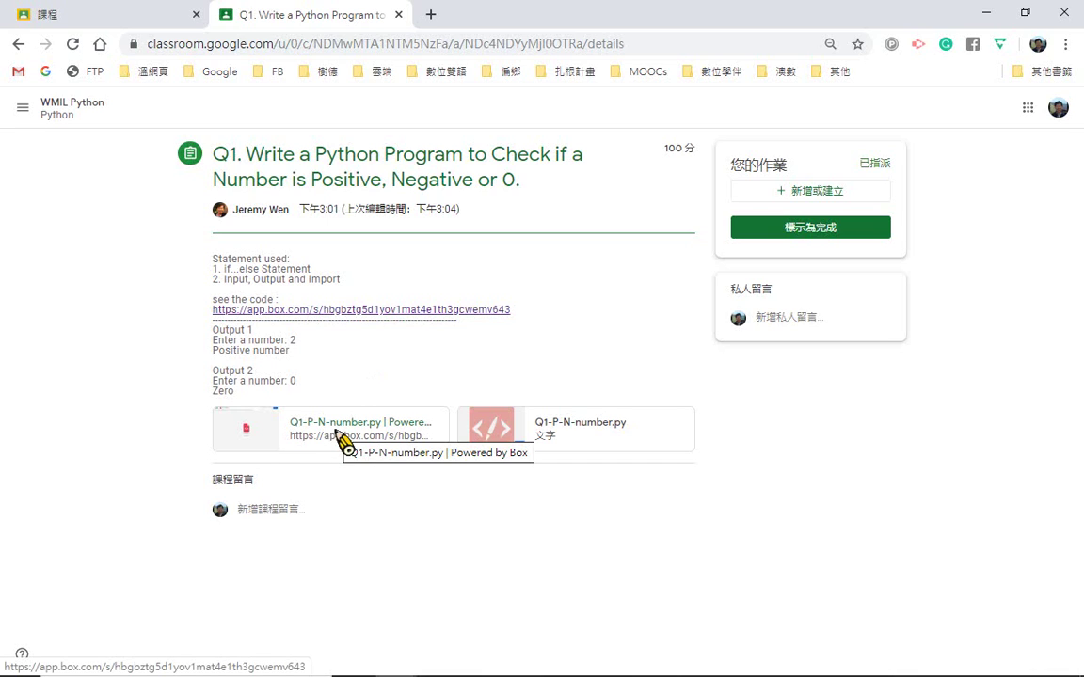
pyautogui.click(595, 441)
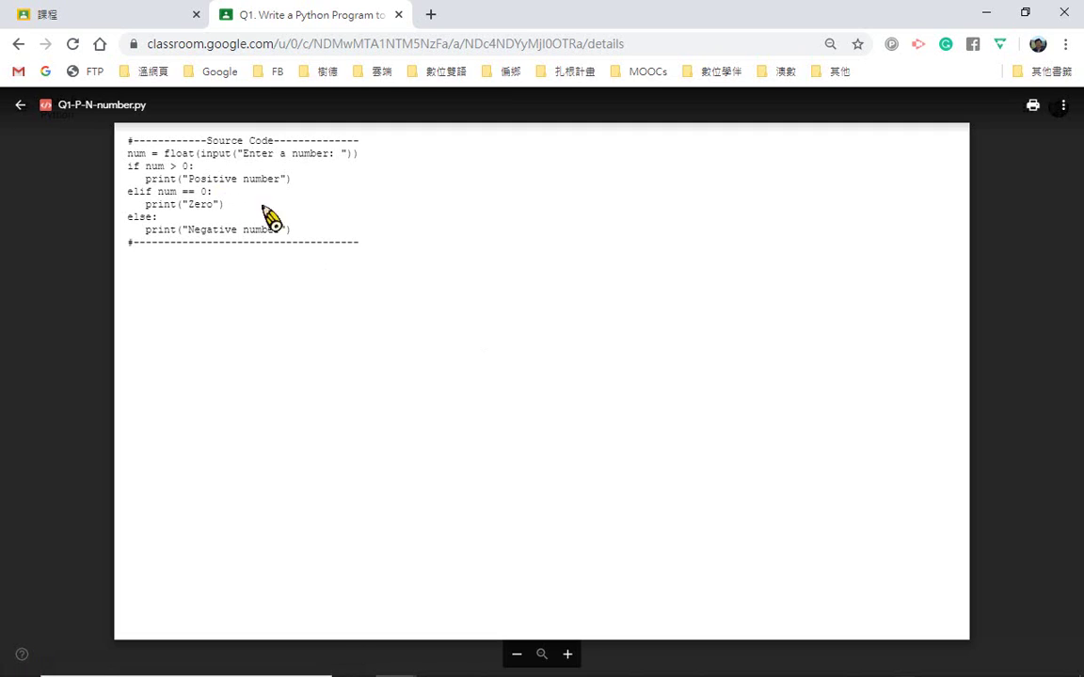
pyautogui.moveTo(361, 243); pyautogui.dragTo(127, 138)
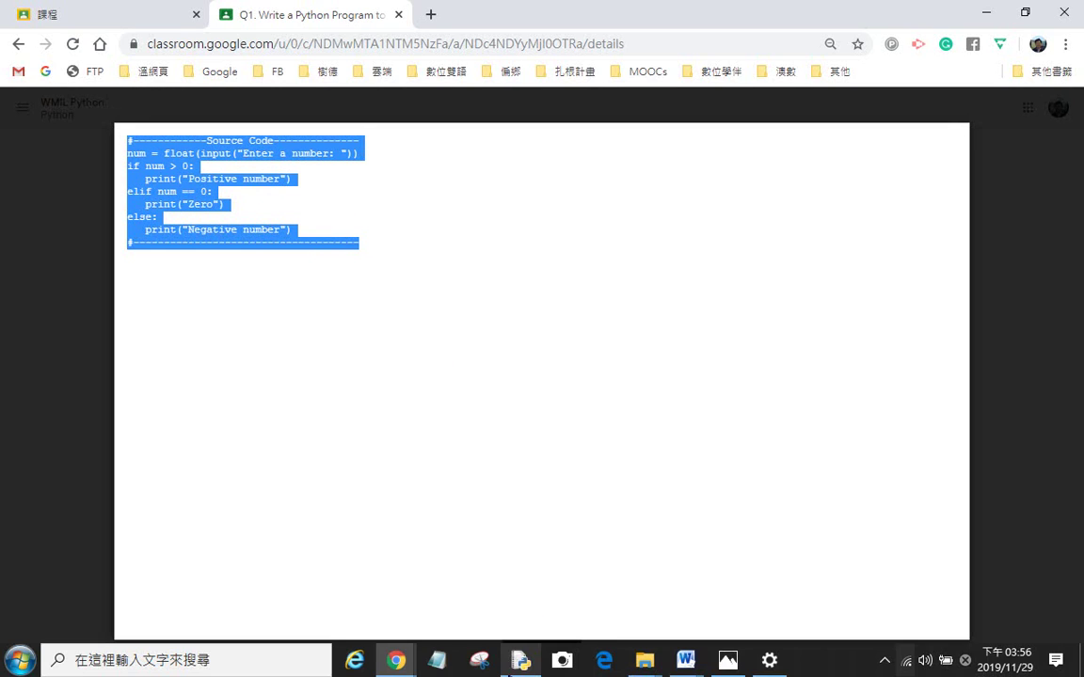
# Paste the copied Q1 code into a new IDLE script file.
pyautogui.click(520, 660)
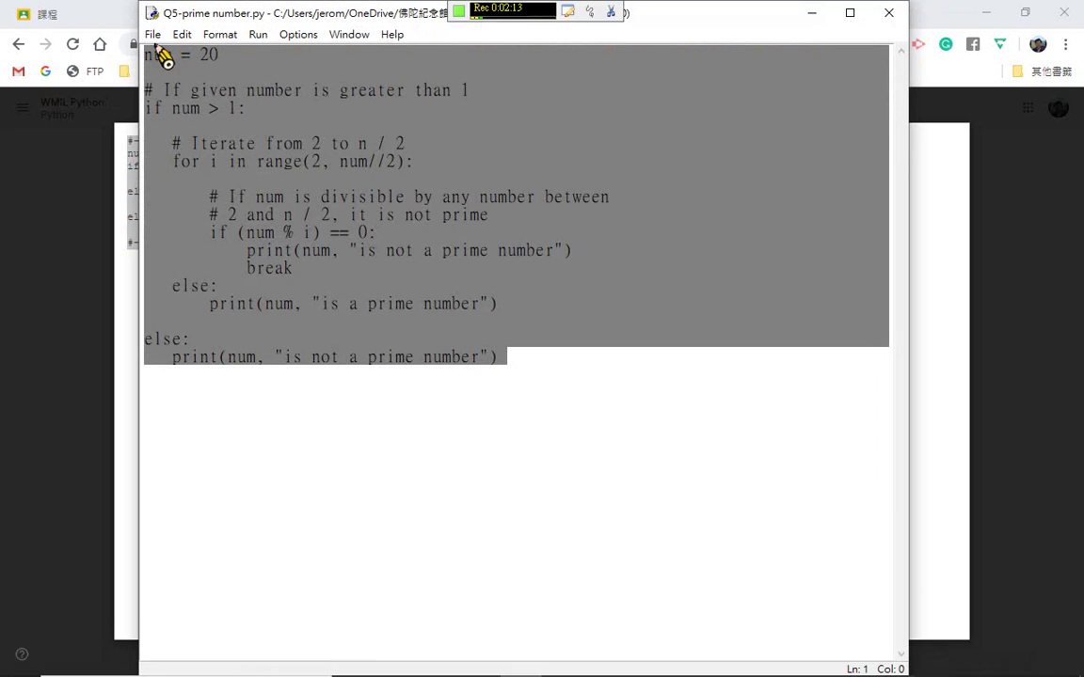
pyautogui.click(153, 36)
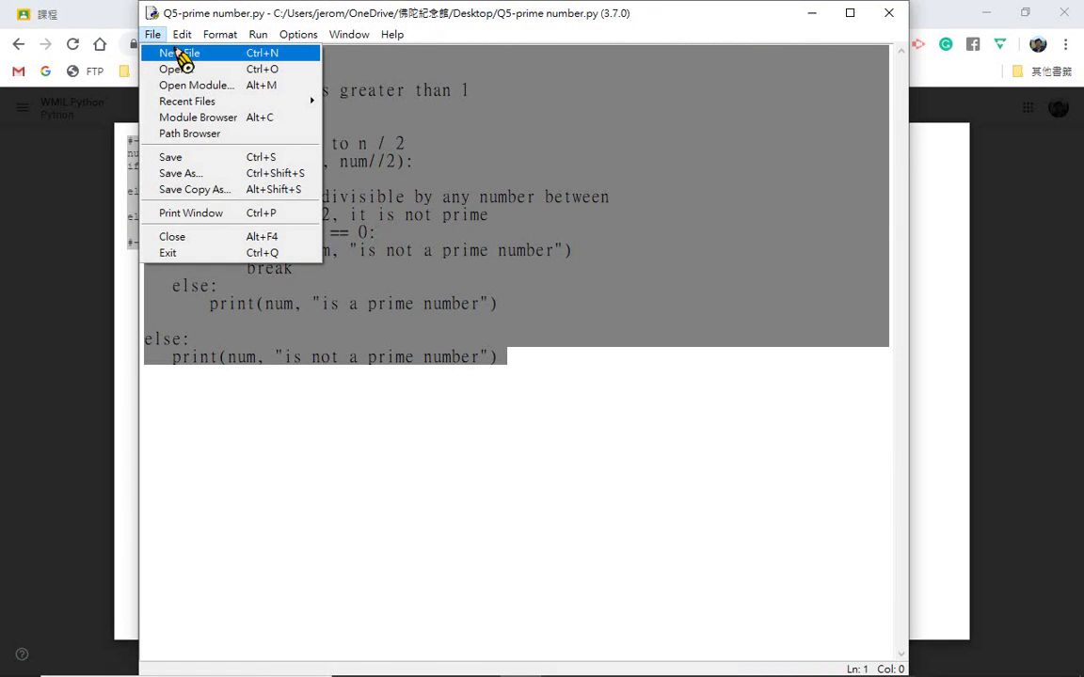
pyautogui.click(178, 54)
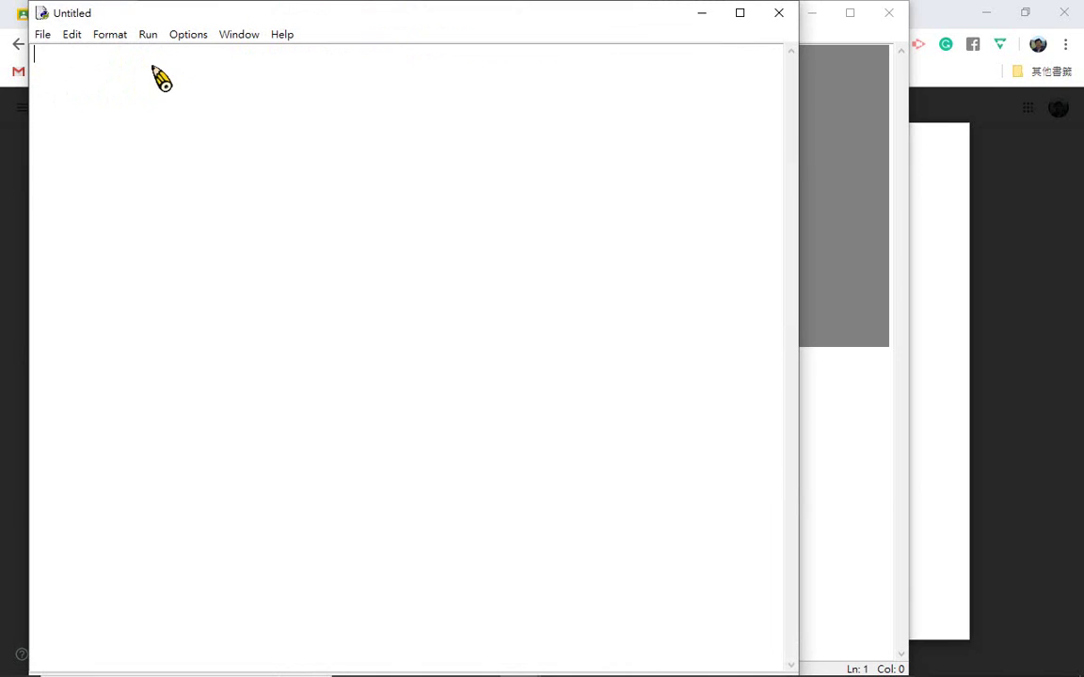
pyautogui.write('#------------Source Code-------------- num = float(input("Enter a number: ")) if num > 0:    print("Positive number") elif num == 0:    print("Zero") else:    print("Negative number") #-------------------------------------')
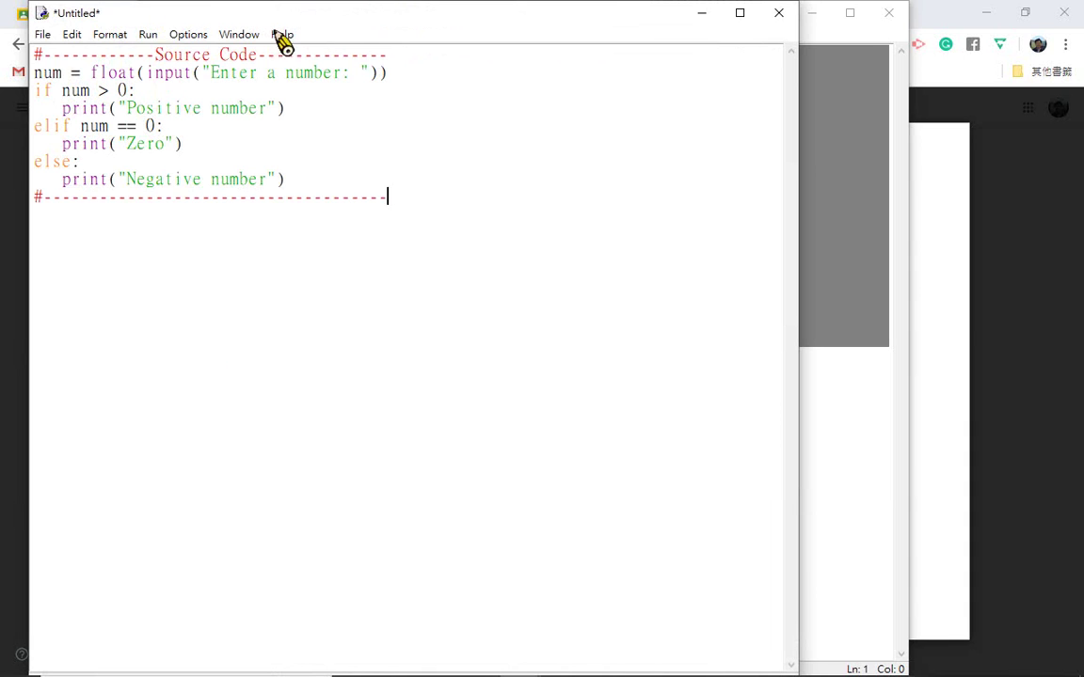
pyautogui.moveTo(269, 19); pyautogui.dragTo(489, 42)
# Run the module, saving the script as 0.py when prompted.
pyautogui.click(372, 58)
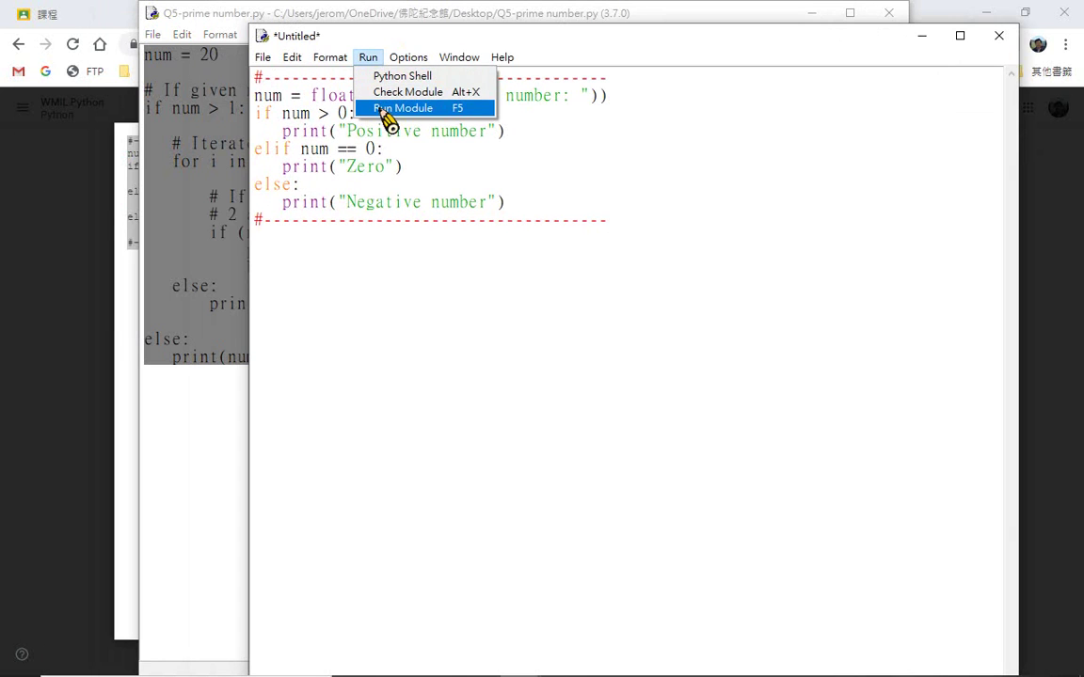
pyautogui.click(386, 108)
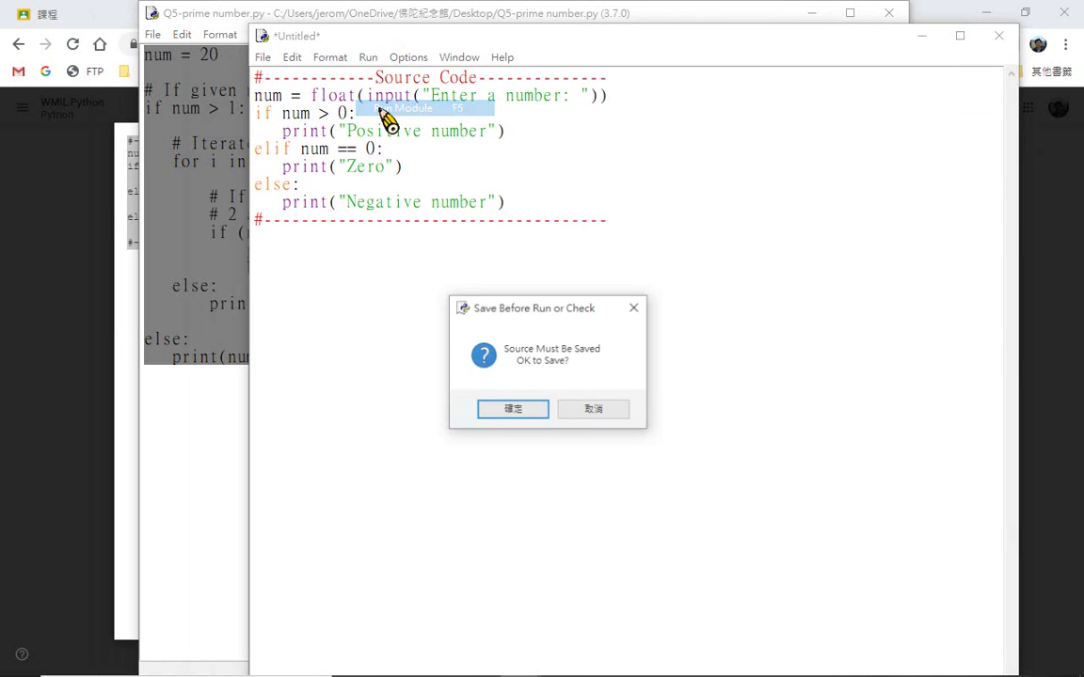
pyautogui.click(513, 411)
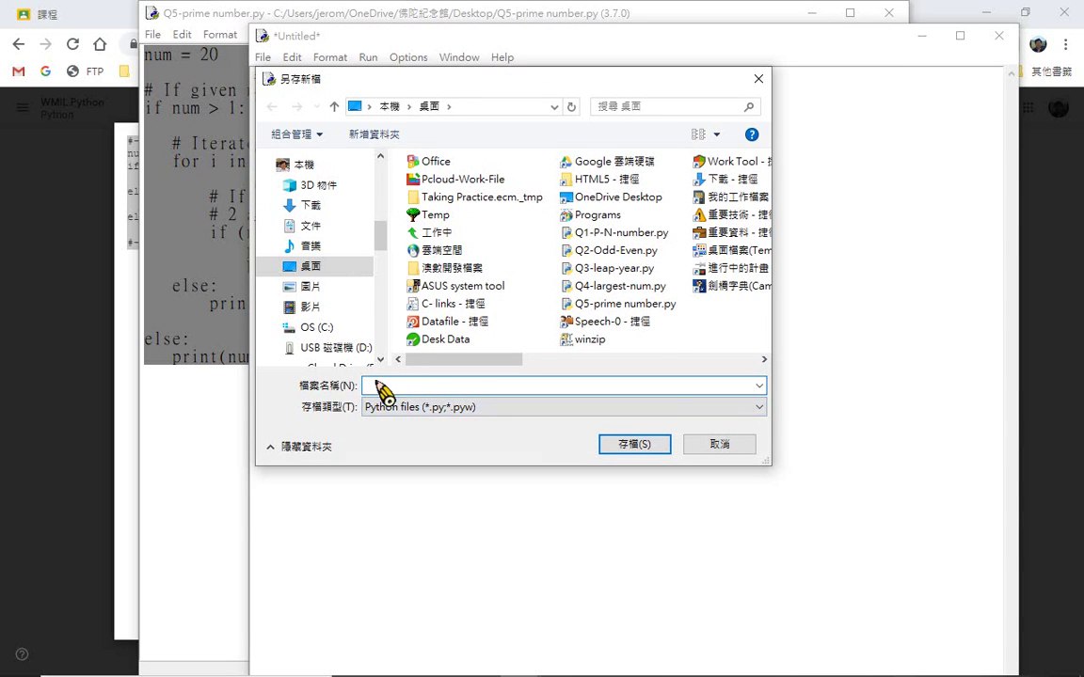
pyautogui.write('0')
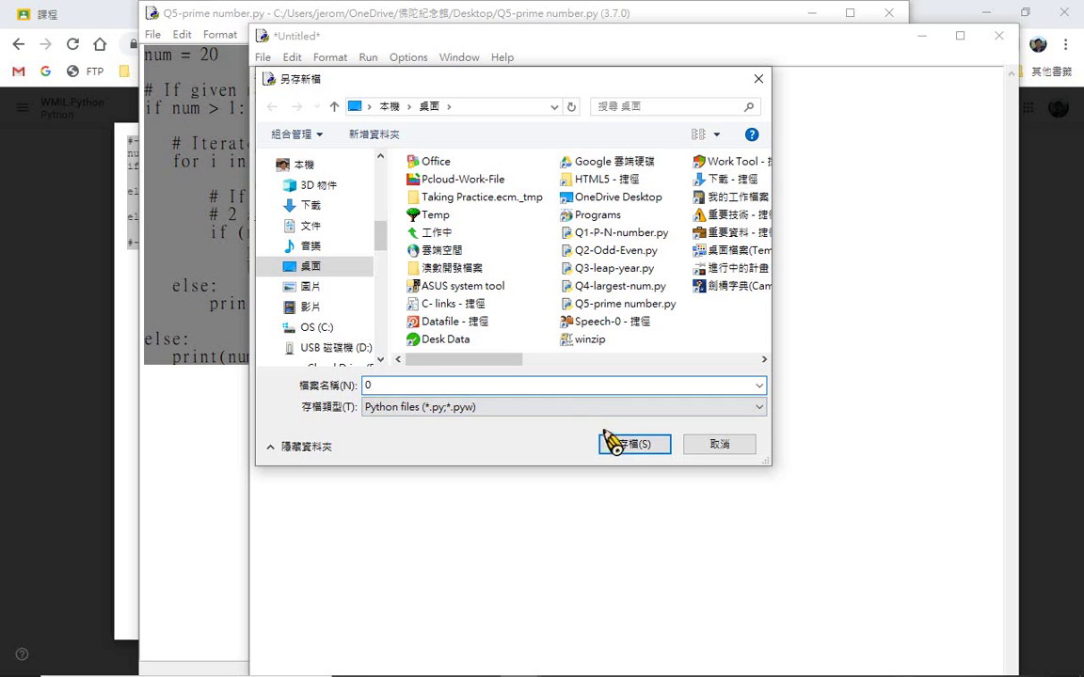
pyautogui.click(637, 445)
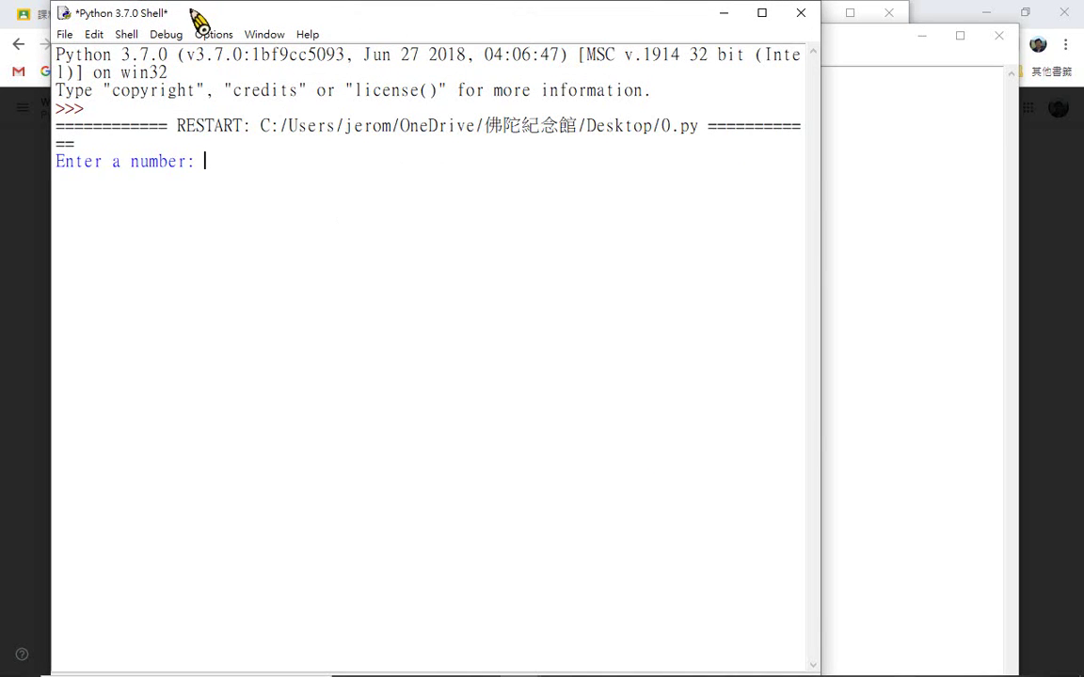
# Enter 5 at the 'Enter a number:' prompt and confirm it prints 'Positive number'.
pyautogui.moveTo(249, 19); pyautogui.dragTo(537, 146)
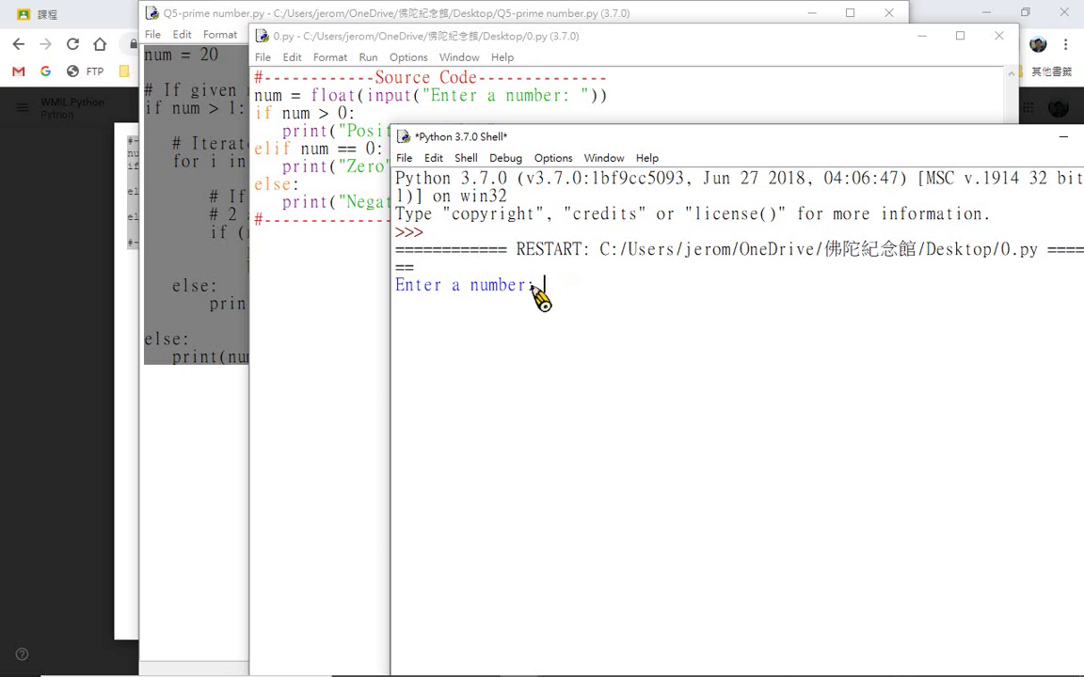
pyautogui.write('5')
pyautogui.press('Return')
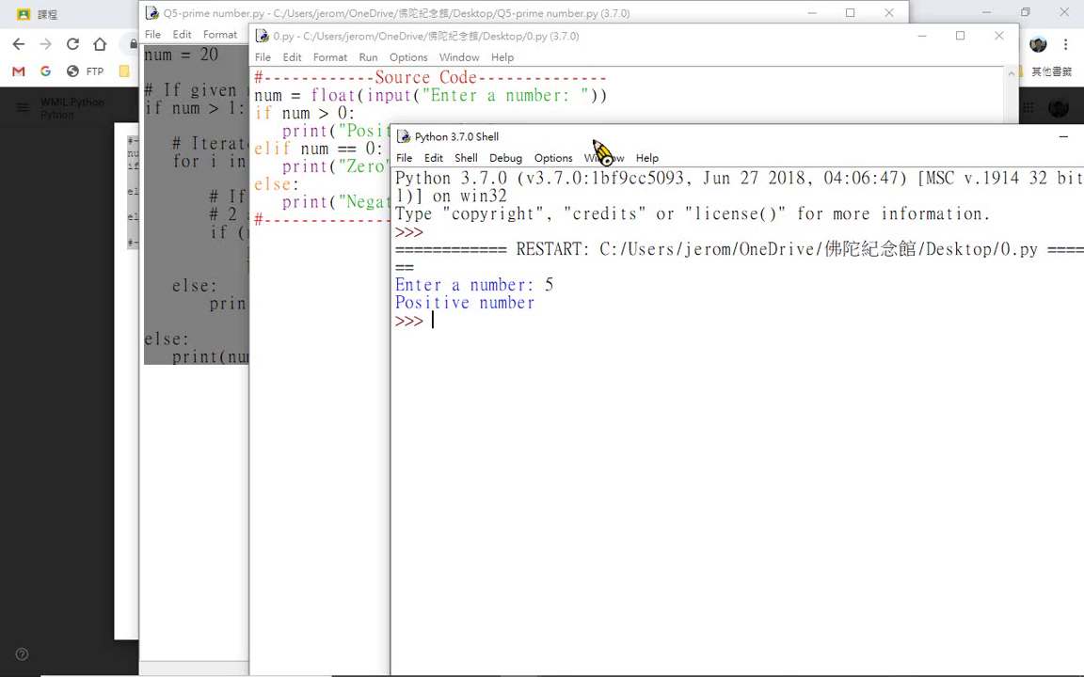
pyautogui.moveTo(601, 136); pyautogui.dragTo(534, 251)
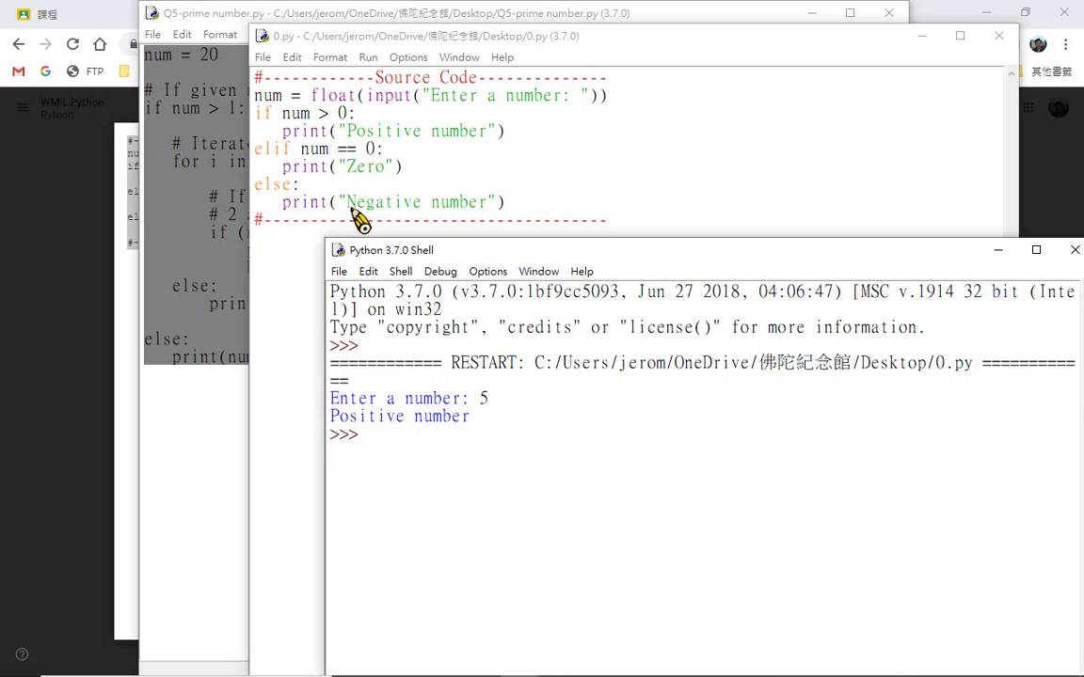
# Save the script under the new name Q1.py on the Desktop.
pyautogui.click(263, 56)
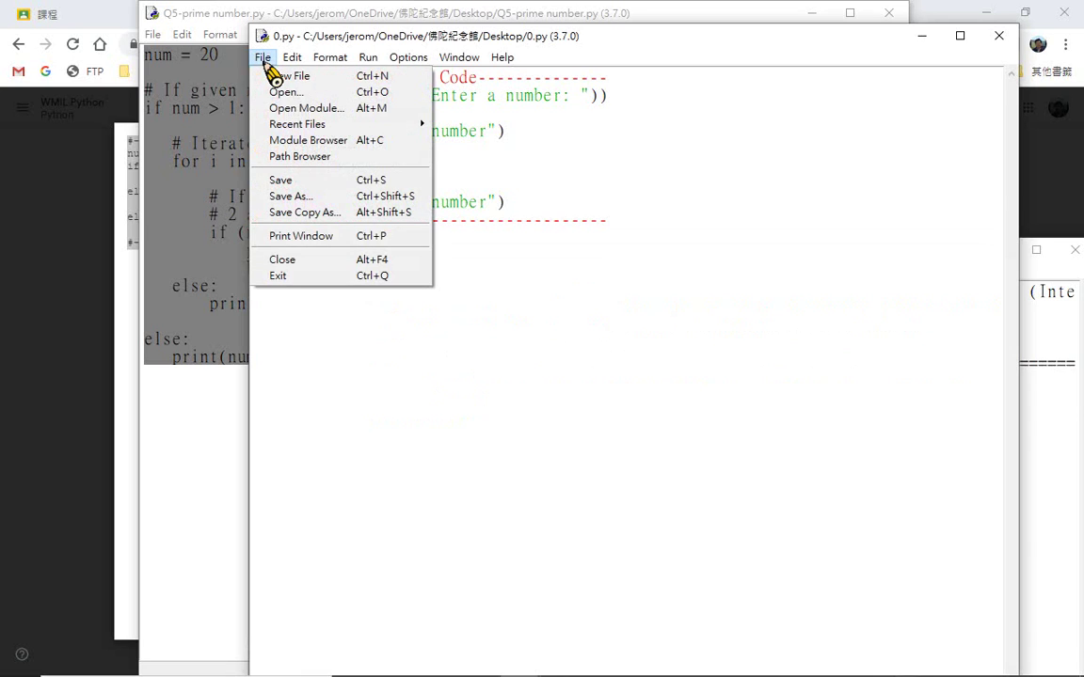
pyautogui.click(291, 197)
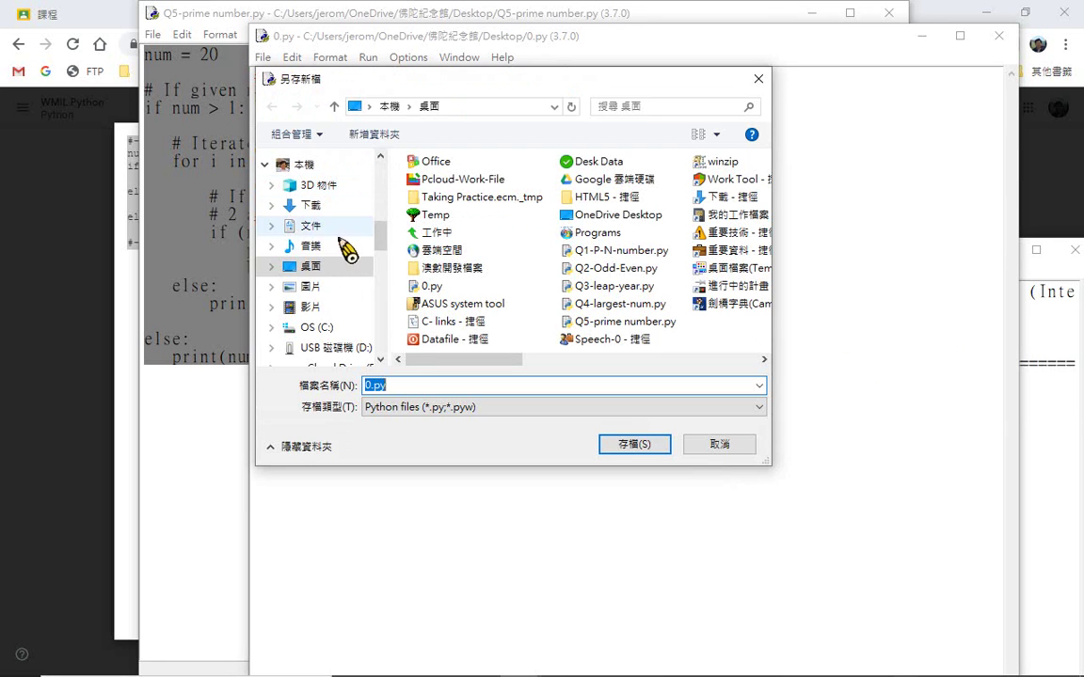
pyautogui.click(373, 386)
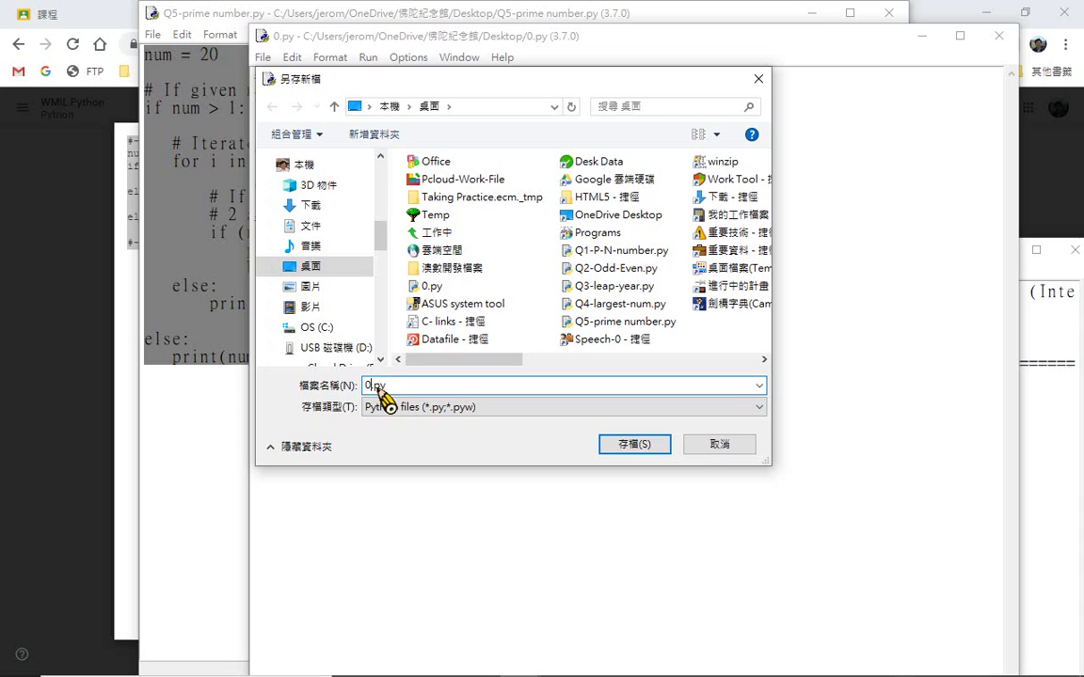
pyautogui.press('BackSpace')
pyautogui.write('Q1')
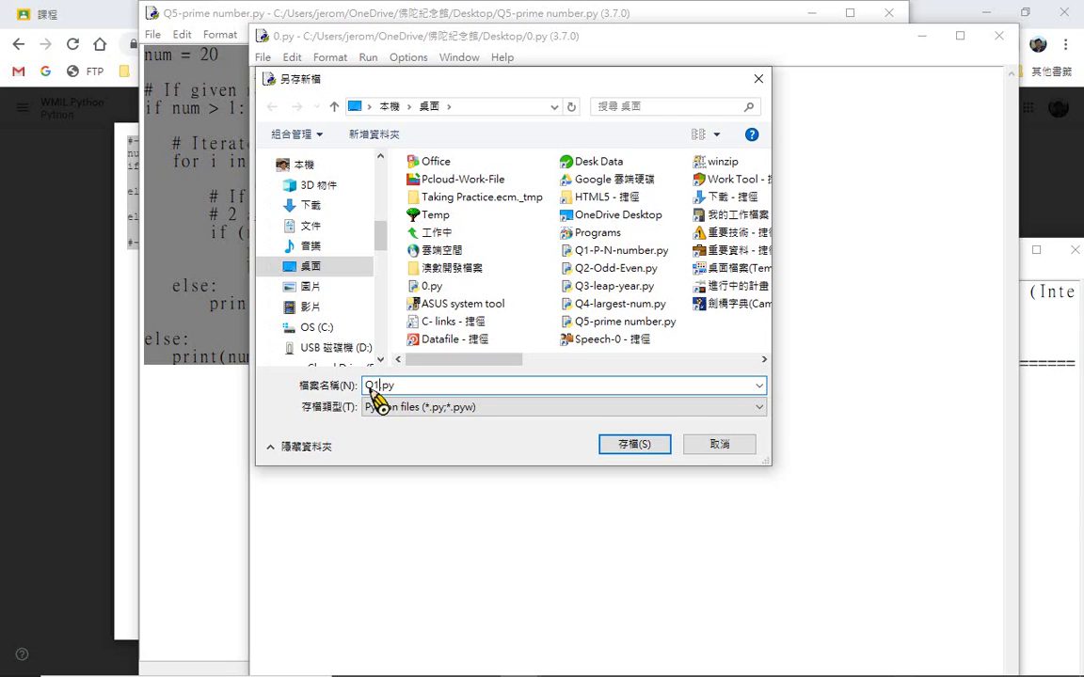
pyautogui.click(647, 448)
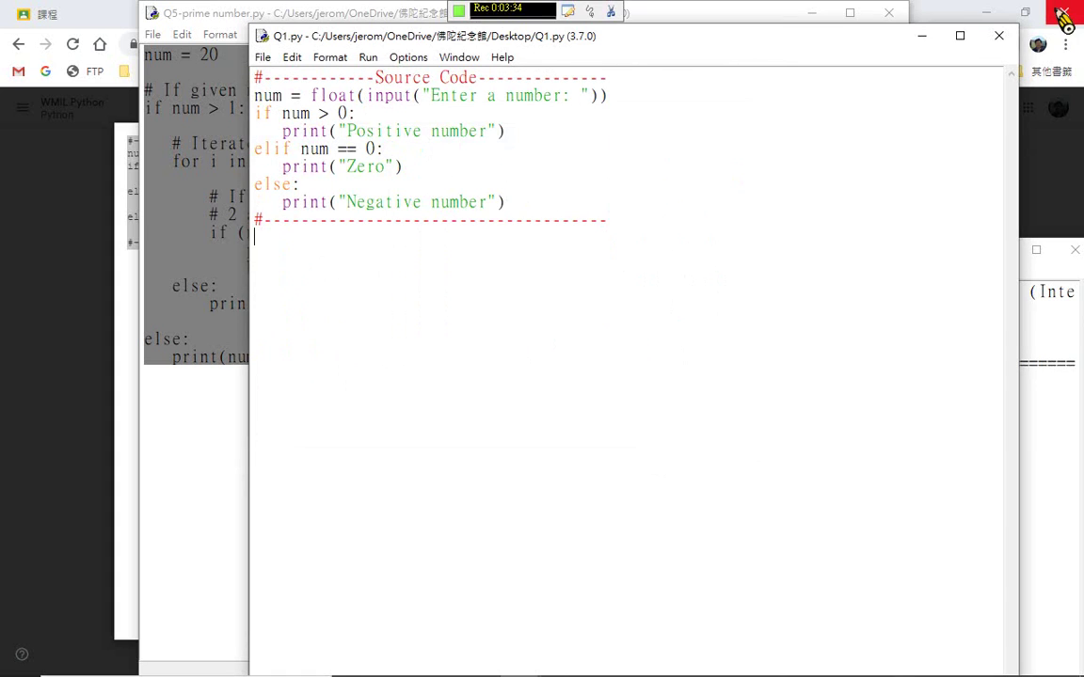
# Minimize the Q1.py editor, Q5 editor, Chrome and Python Shell, then open Q1.py from the desktop.
pyautogui.click(921, 37)
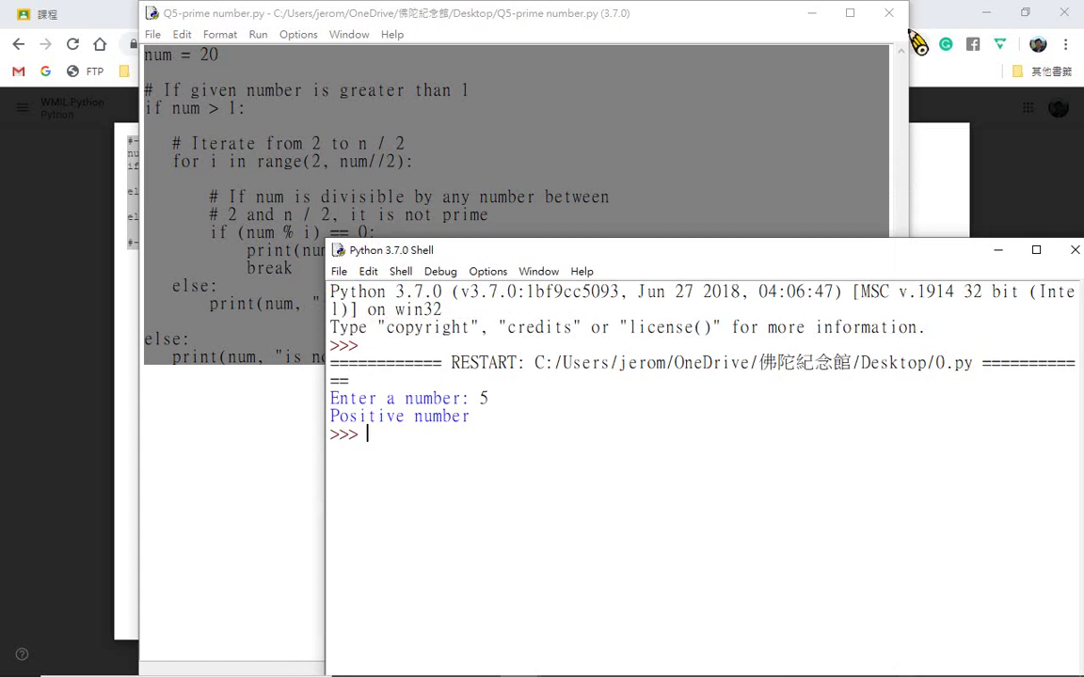
pyautogui.click(813, 15)
pyautogui.click(985, 15)
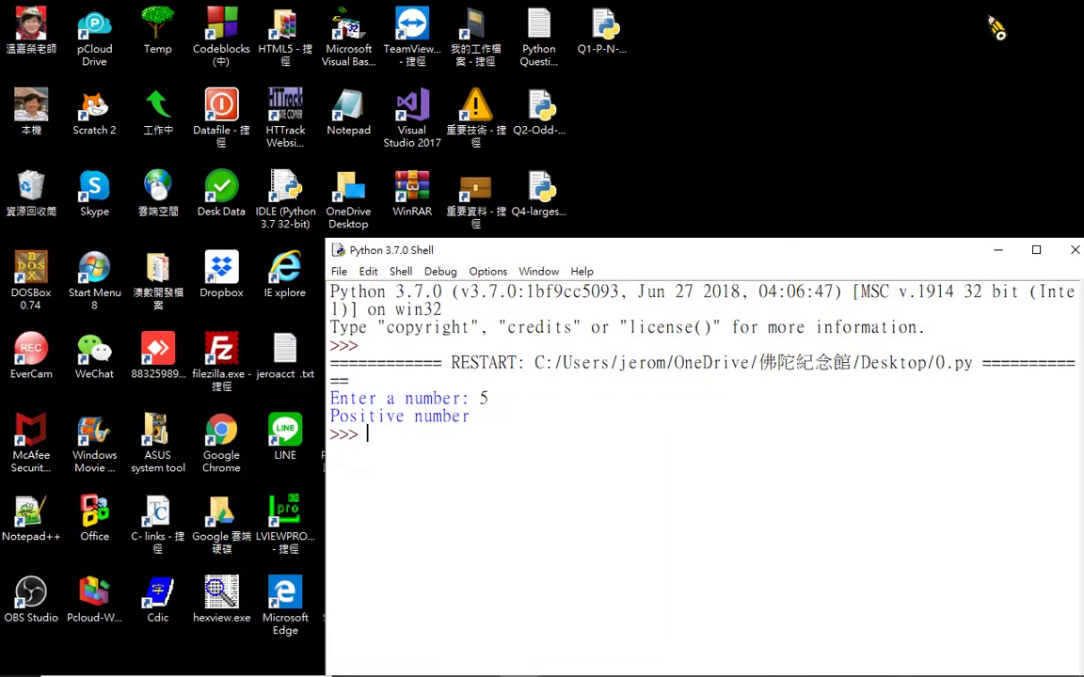
pyautogui.click(998, 250)
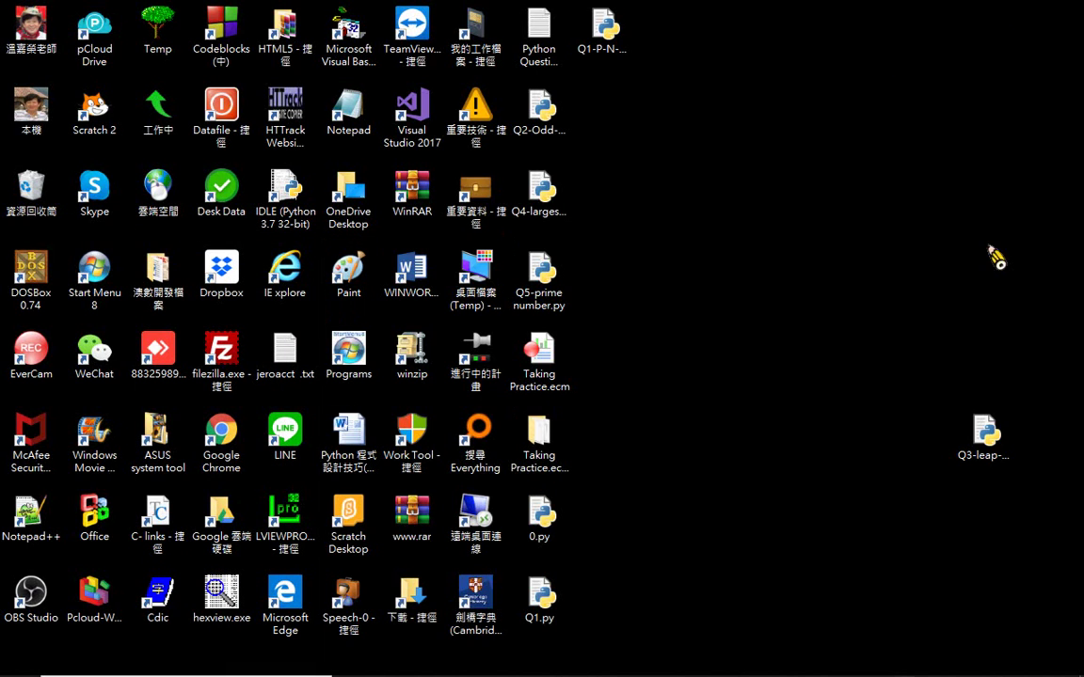
pyautogui.doubleClick(553, 609)
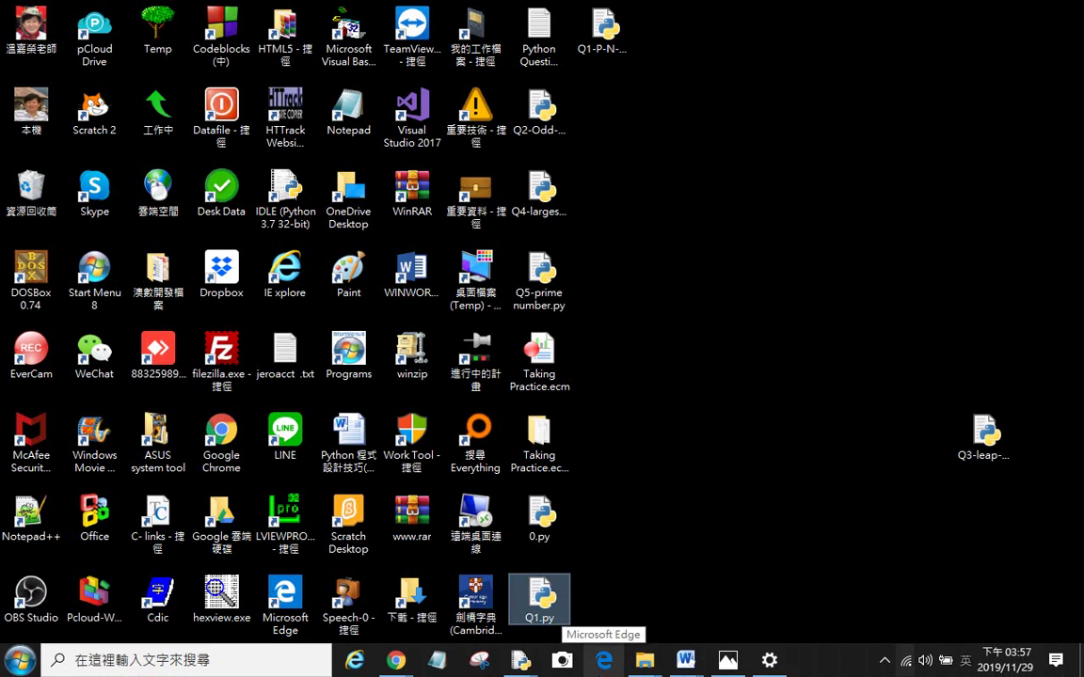
pyautogui.moveTo(396, 660)
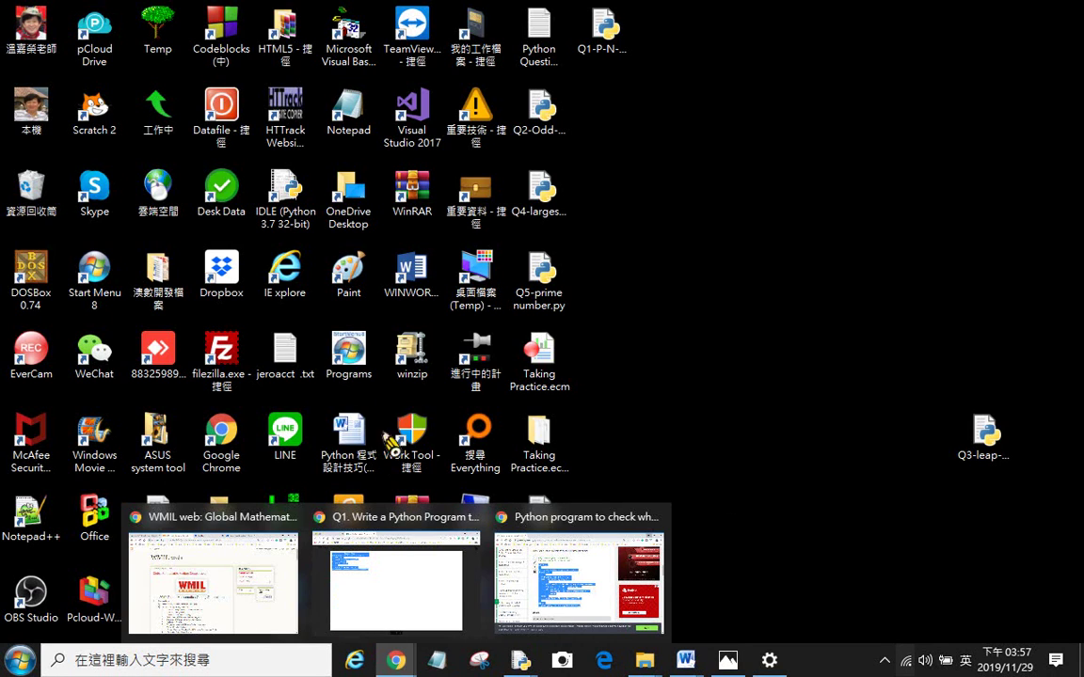
# Return to the Classroom classwork list and open the Q1 assignment's details page.
pyautogui.click(375, 527)
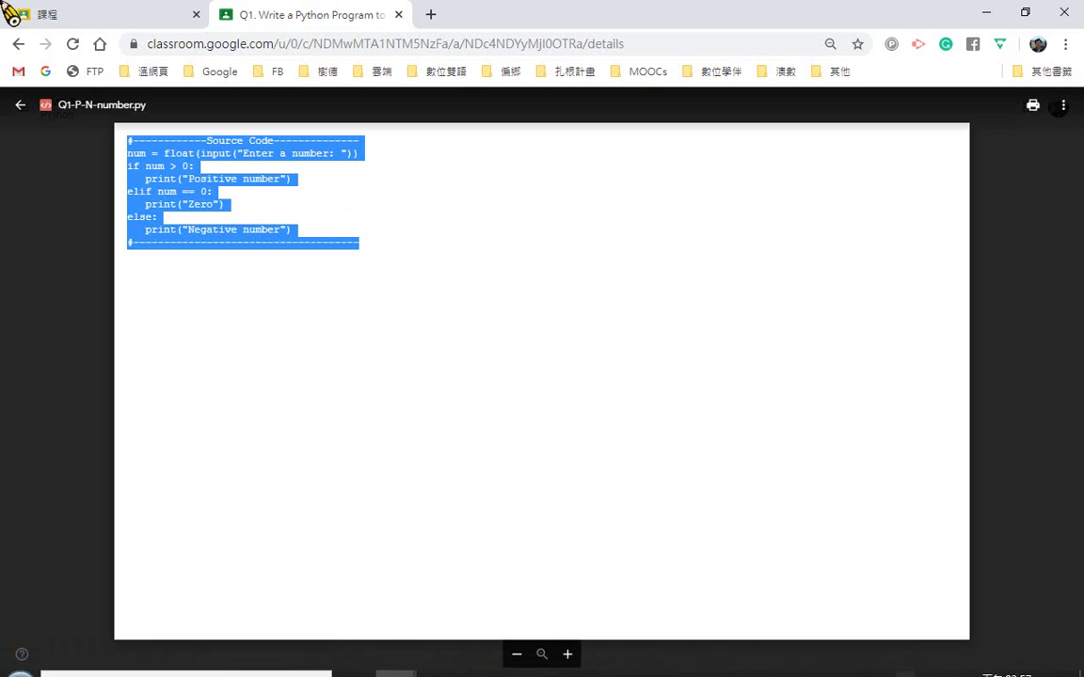
pyautogui.click(19, 44)
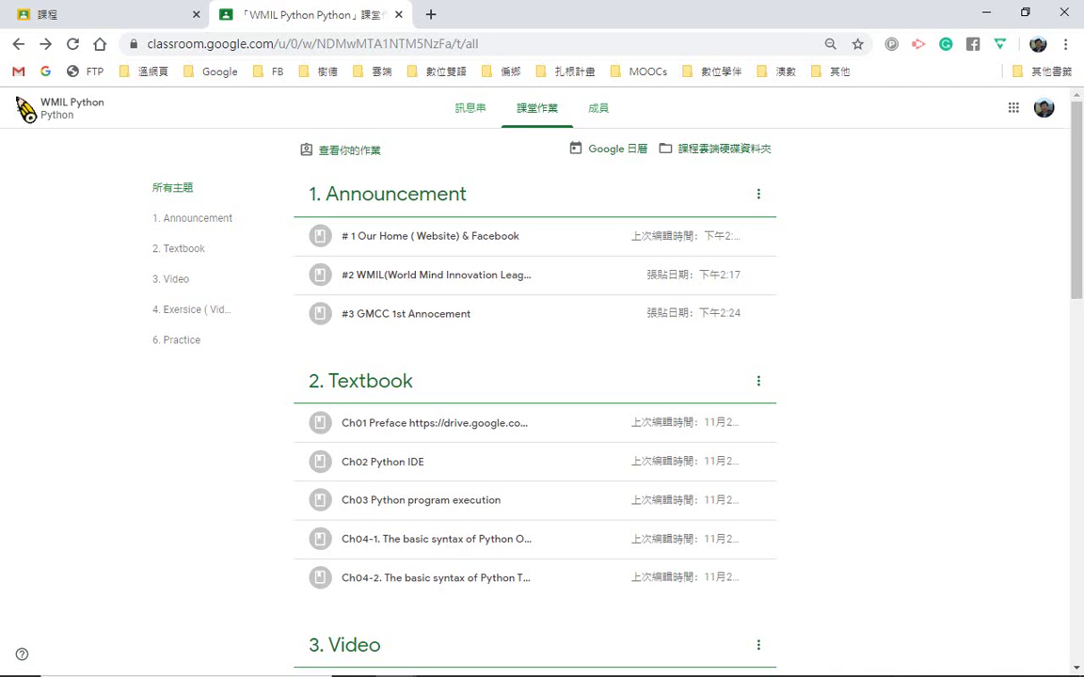
pyautogui.scroll(-5, 585, 475)
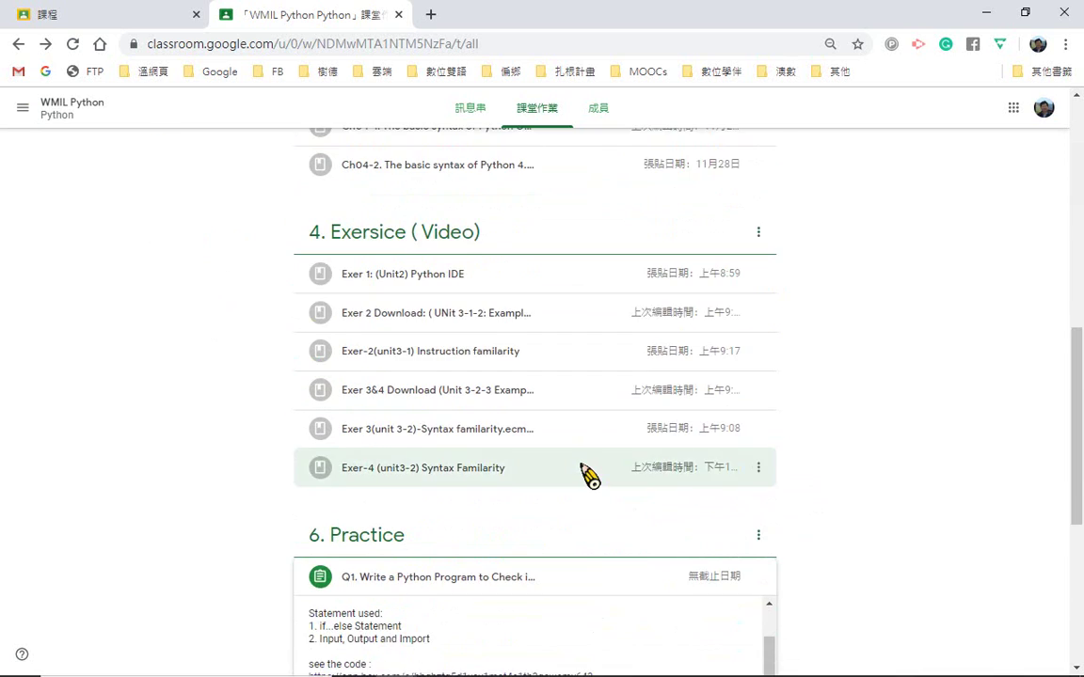
pyautogui.scroll(-4, 585, 475)
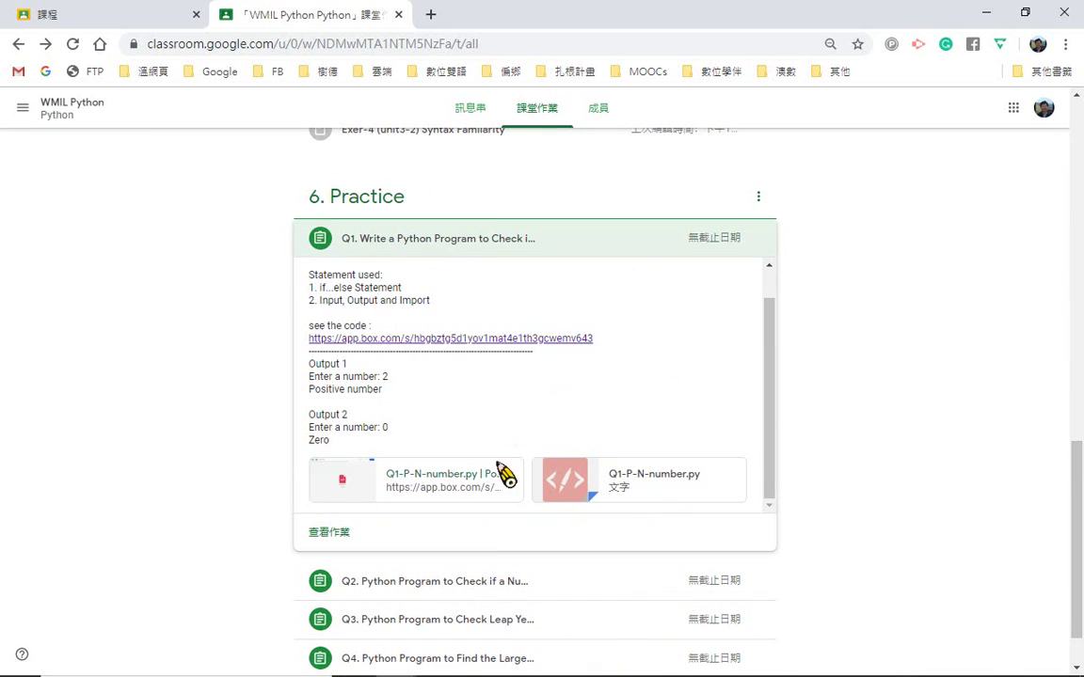
pyautogui.click(331, 533)
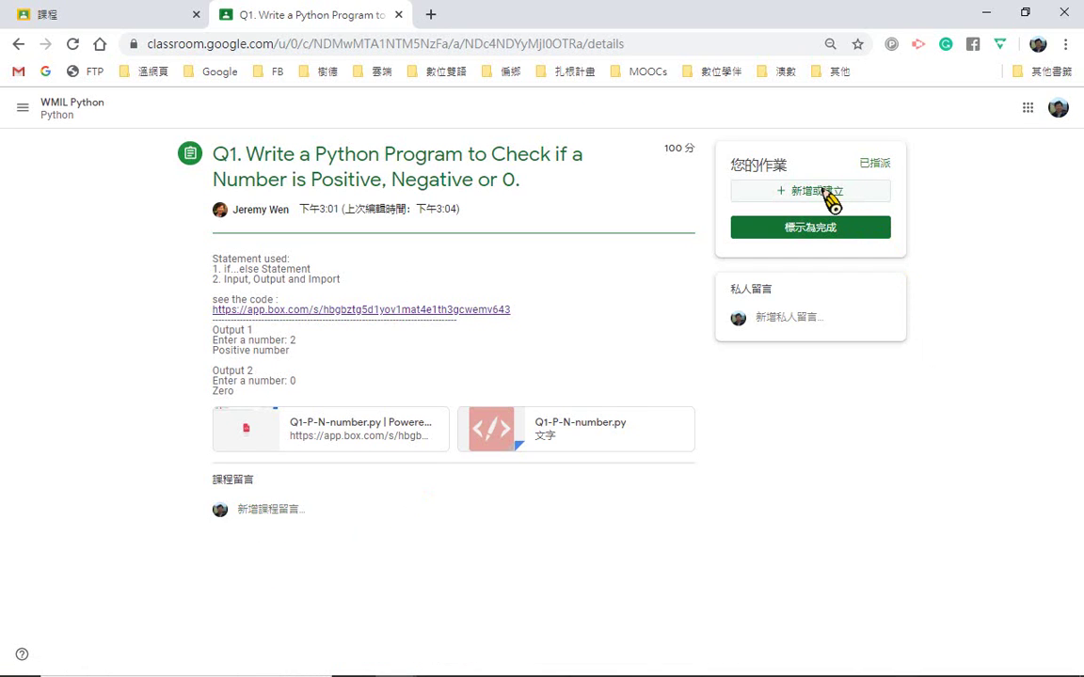
# Upload Q1.py from the desktop as your work on the Q1 assignment.
pyautogui.click(831, 195)
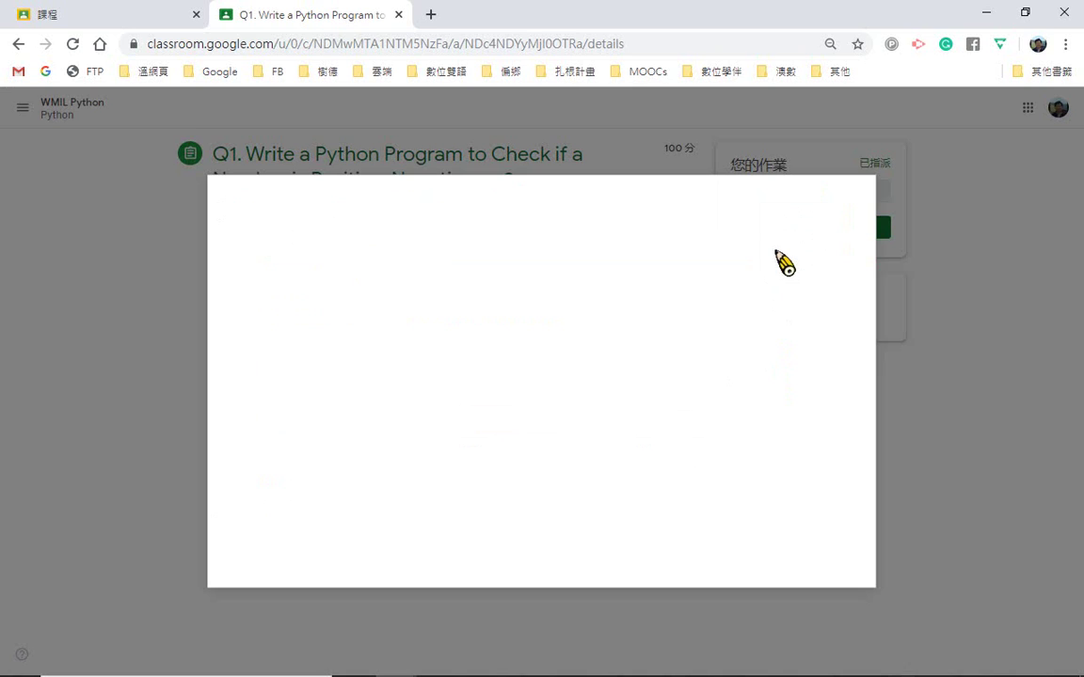
pyautogui.click(785, 259)
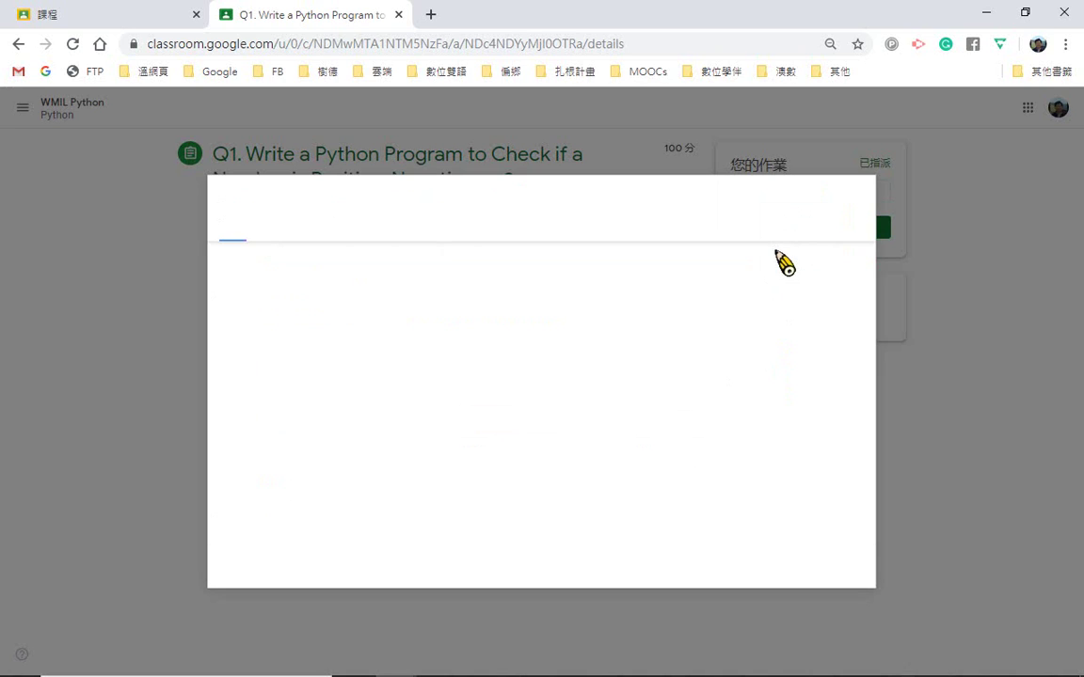
pyautogui.click(1032, 17)
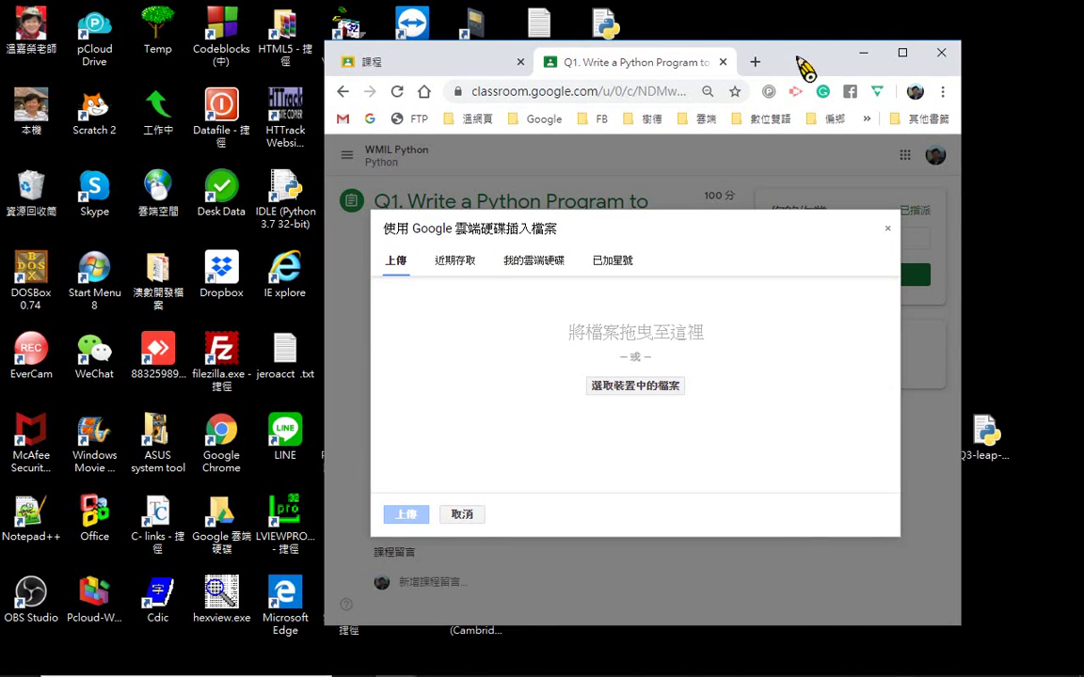
pyautogui.moveTo(806, 65); pyautogui.dragTo(384, 28)
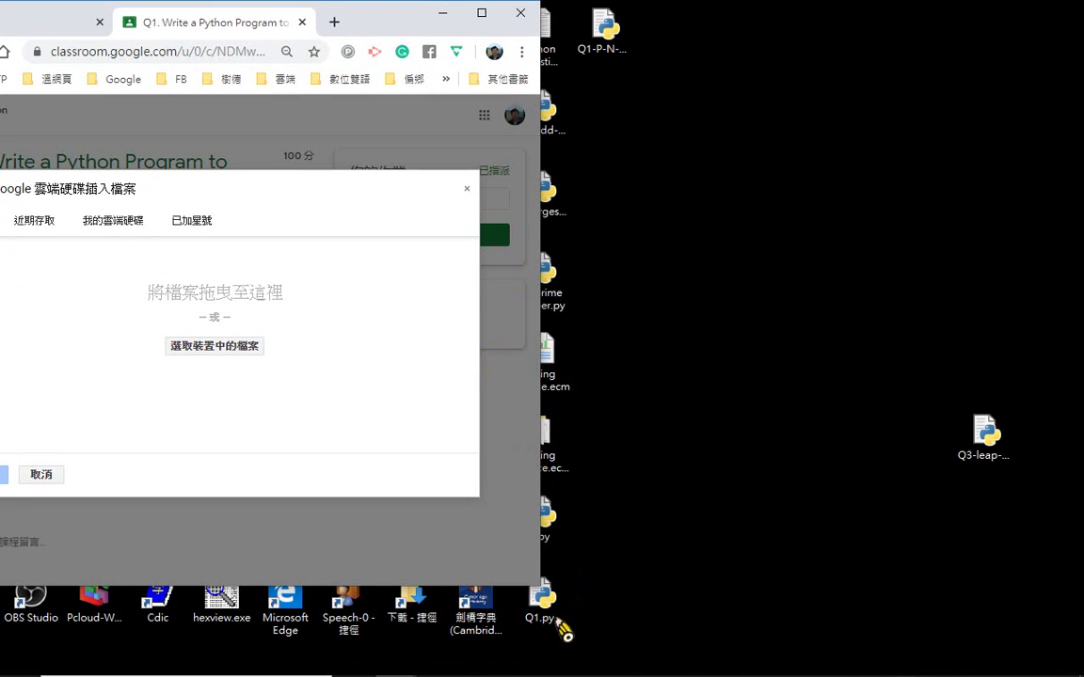
pyautogui.moveTo(542, 601); pyautogui.dragTo(310, 404)
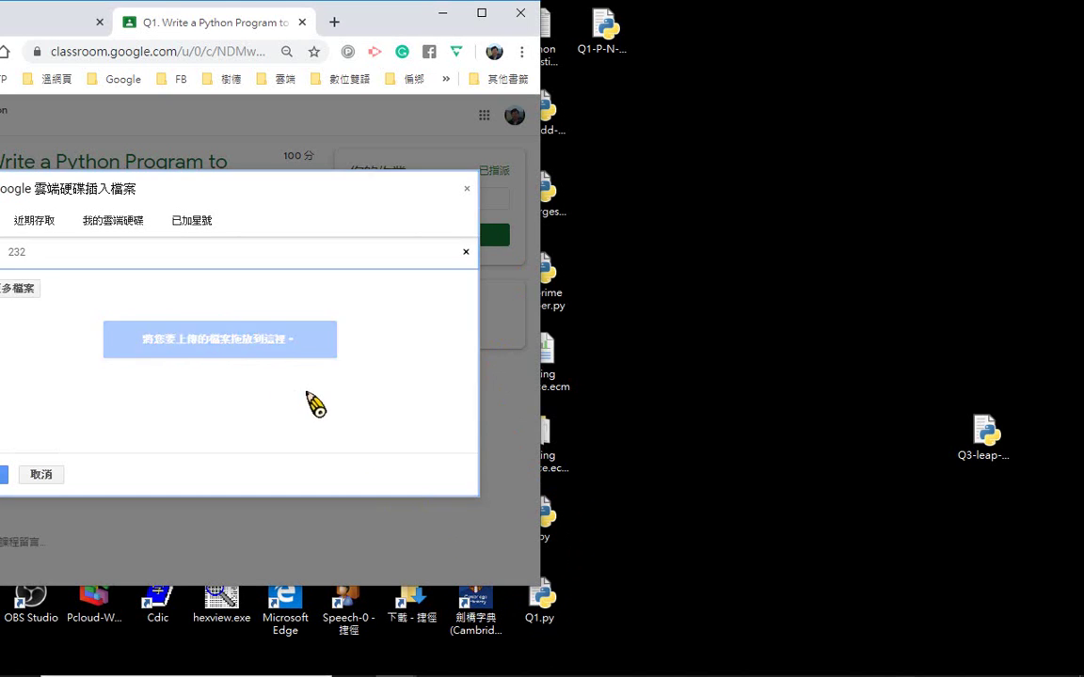
pyautogui.moveTo(395, 22); pyautogui.dragTo(863, 38)
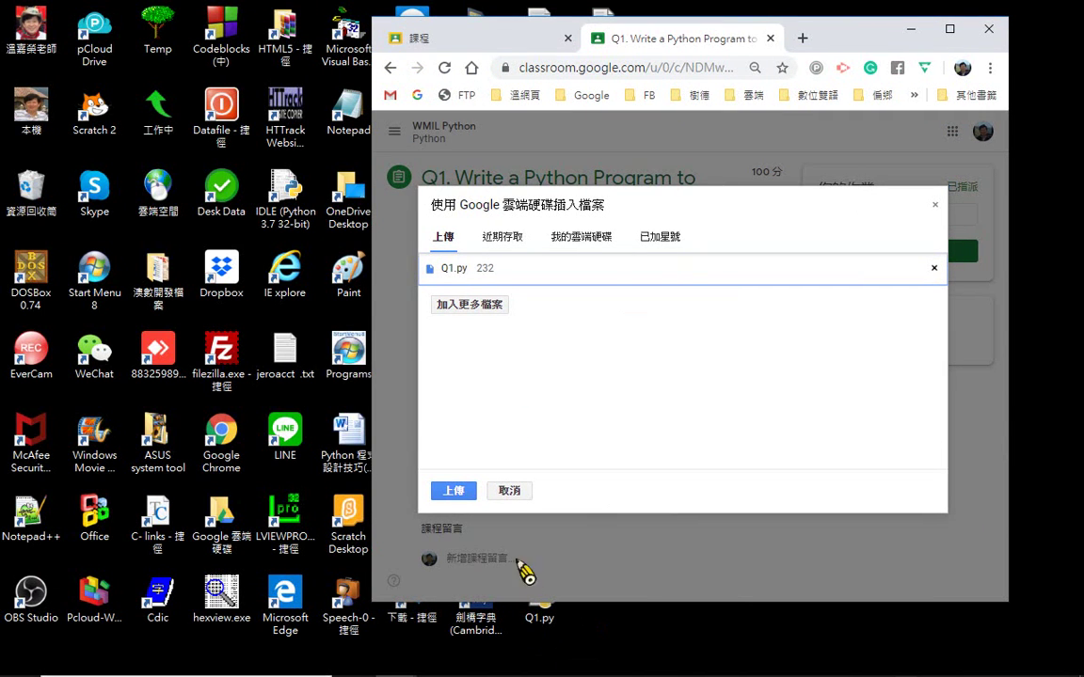
pyautogui.click(451, 491)
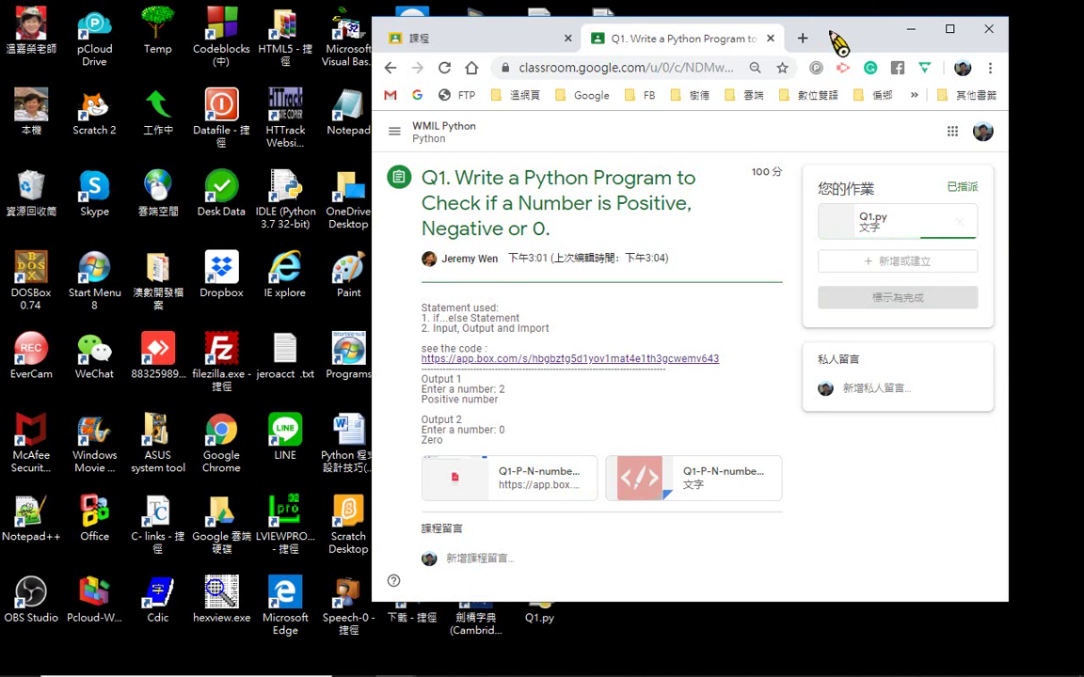
pyautogui.moveTo(834, 37); pyautogui.dragTo(701, 26)
pyautogui.click(815, 21)
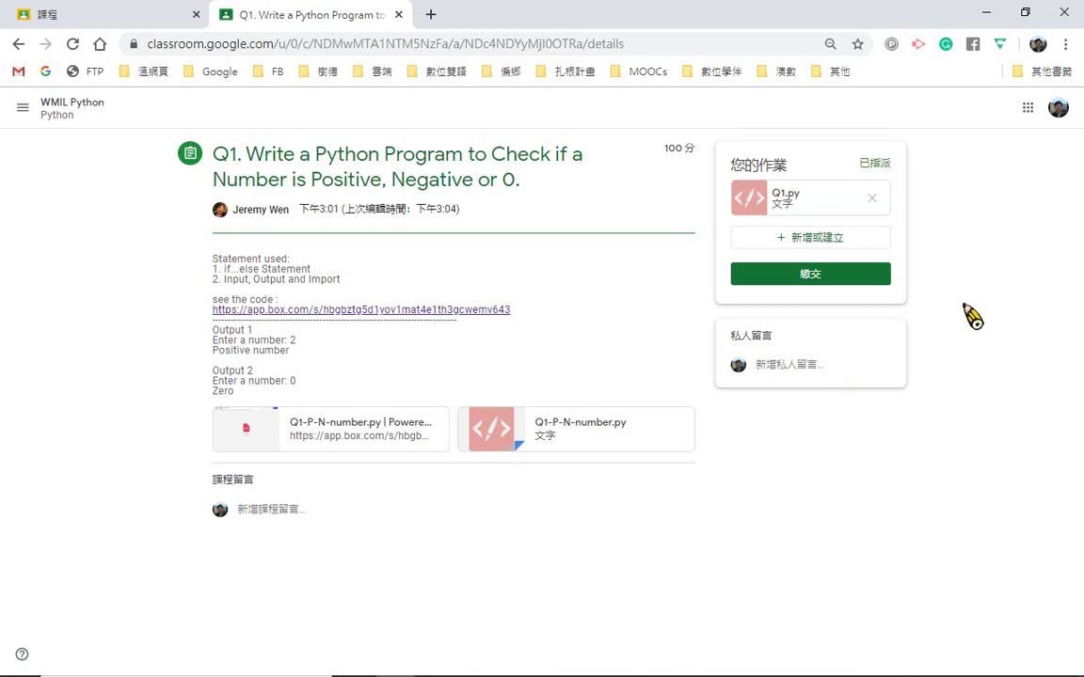
# Post the private comment 'Say some words here to the teacher' on Q1.
pyautogui.click(787, 369)
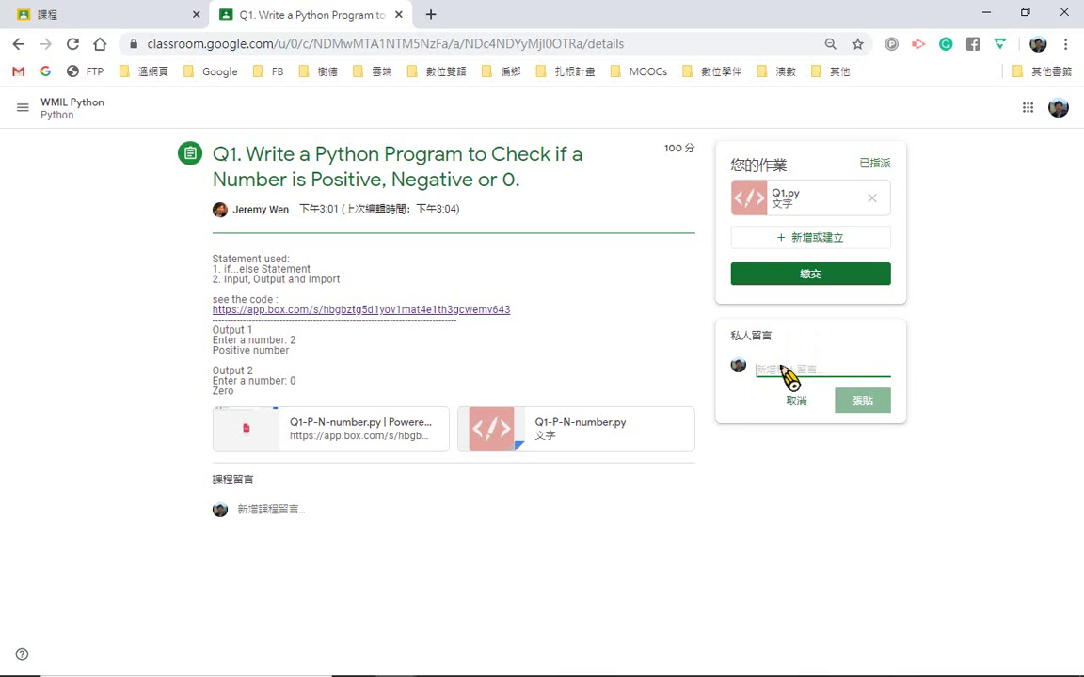
pyautogui.write('Say')
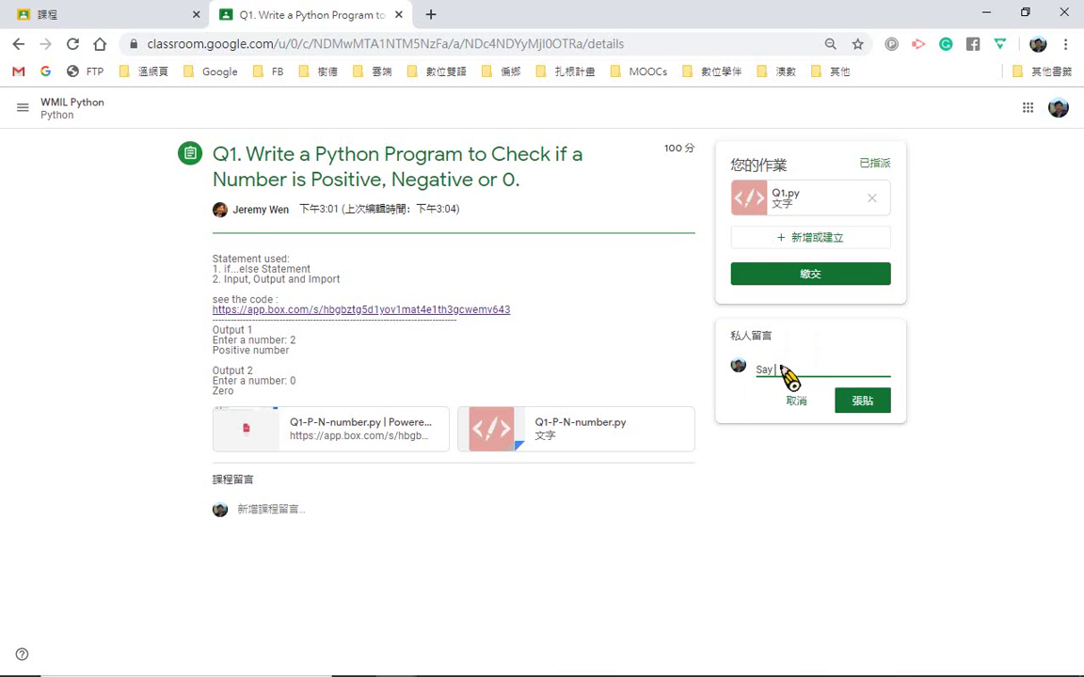
pyautogui.write(' some words here to the teac')
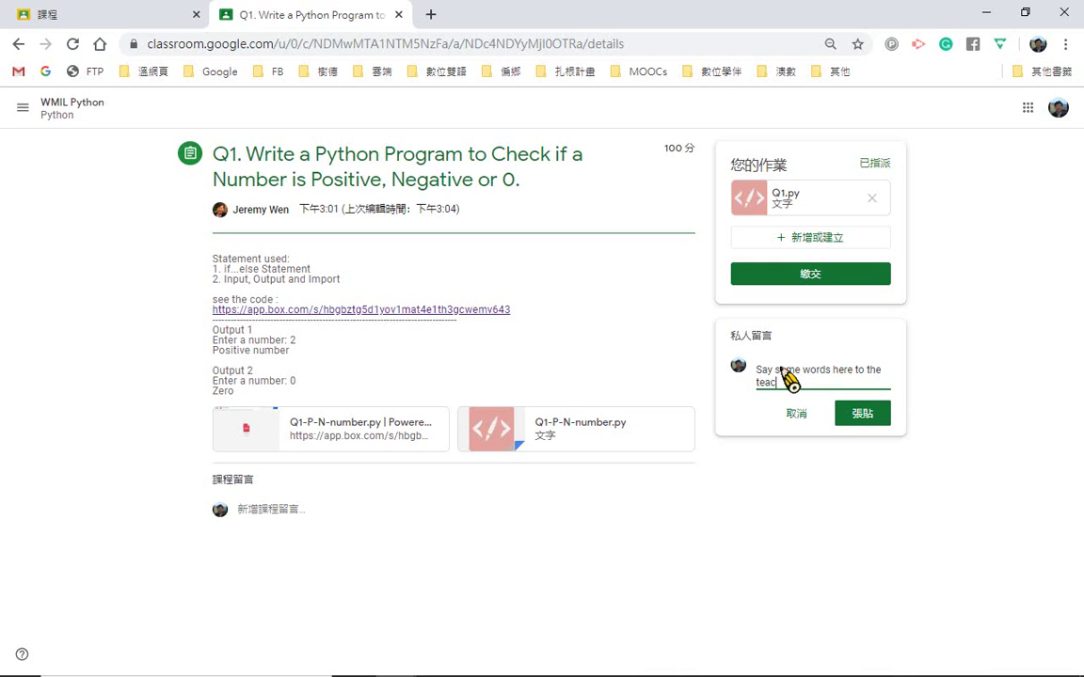
pyautogui.write('her')
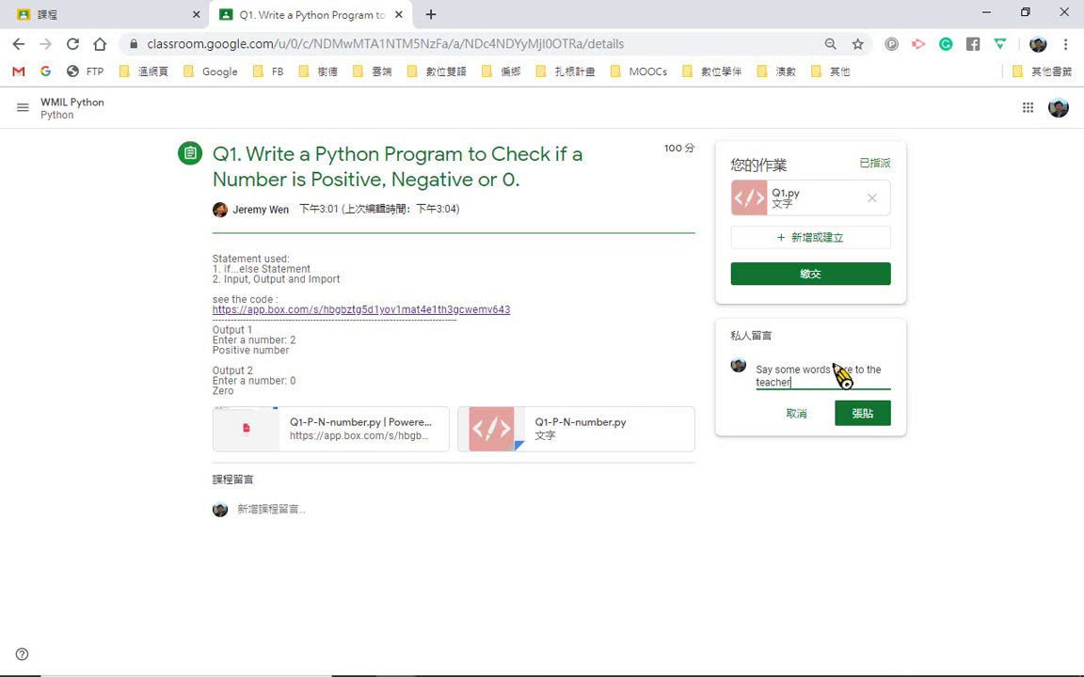
pyautogui.click(864, 415)
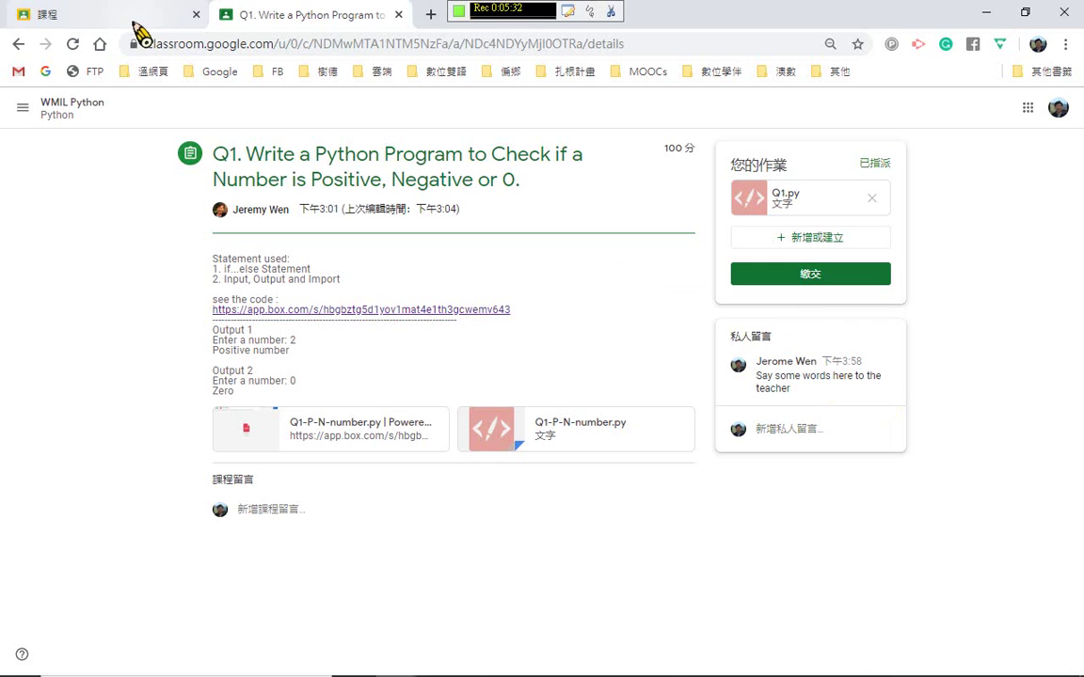
# Go back twice to the WMIL Python Classwork list and scroll through topics 1. Announcement to 6. Practice.
pyautogui.click(19, 45)
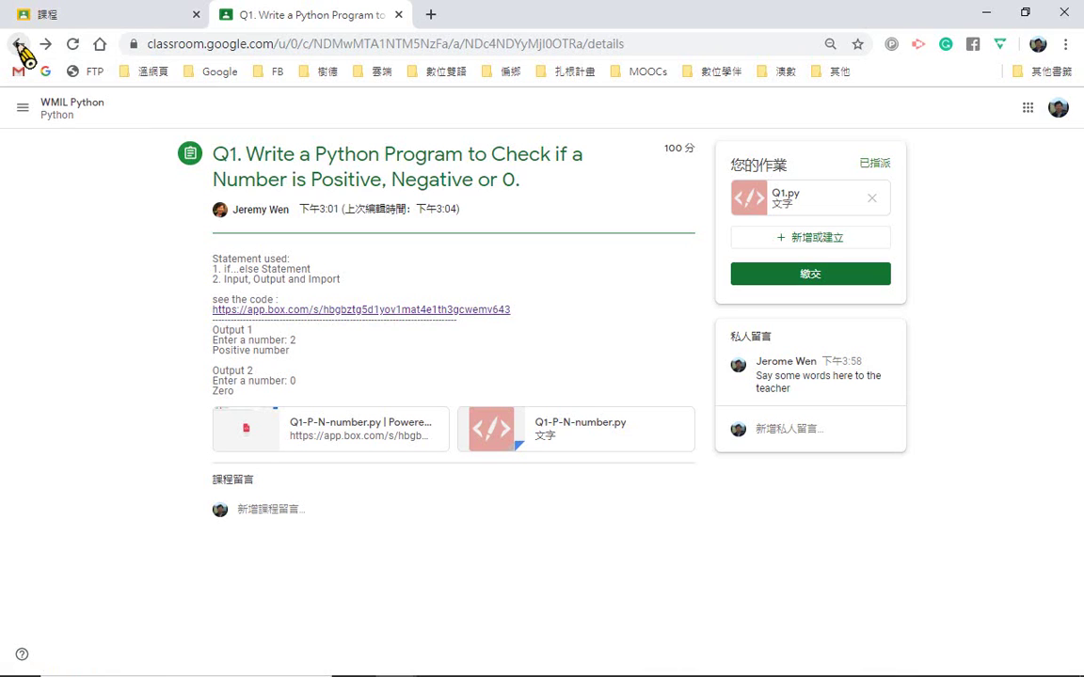
pyautogui.click(19, 44)
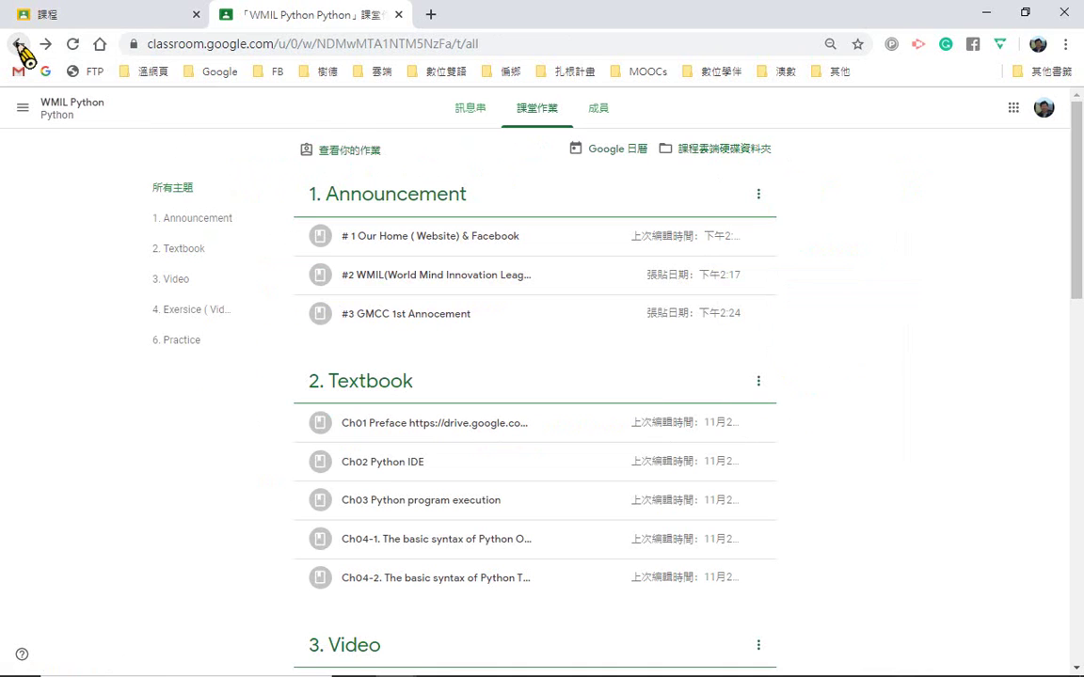
pyautogui.scroll(-7, 677, 484)
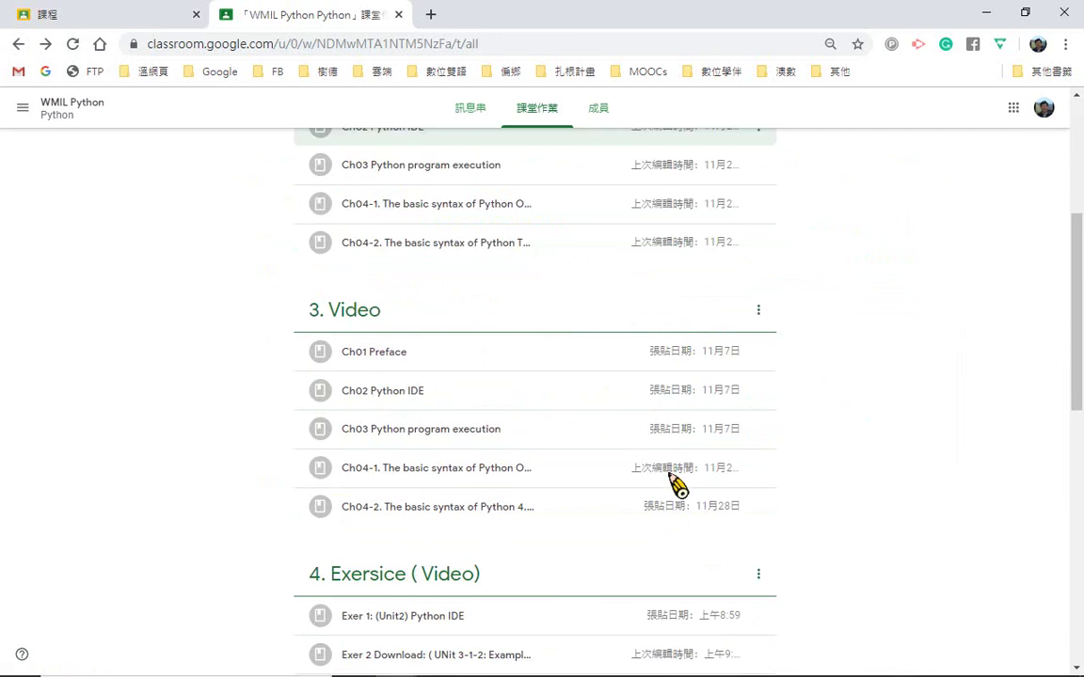
pyautogui.scroll(-4, 677, 484)
pyautogui.scroll(2, 682, 484)
pyautogui.scroll(-2, 697, 484)
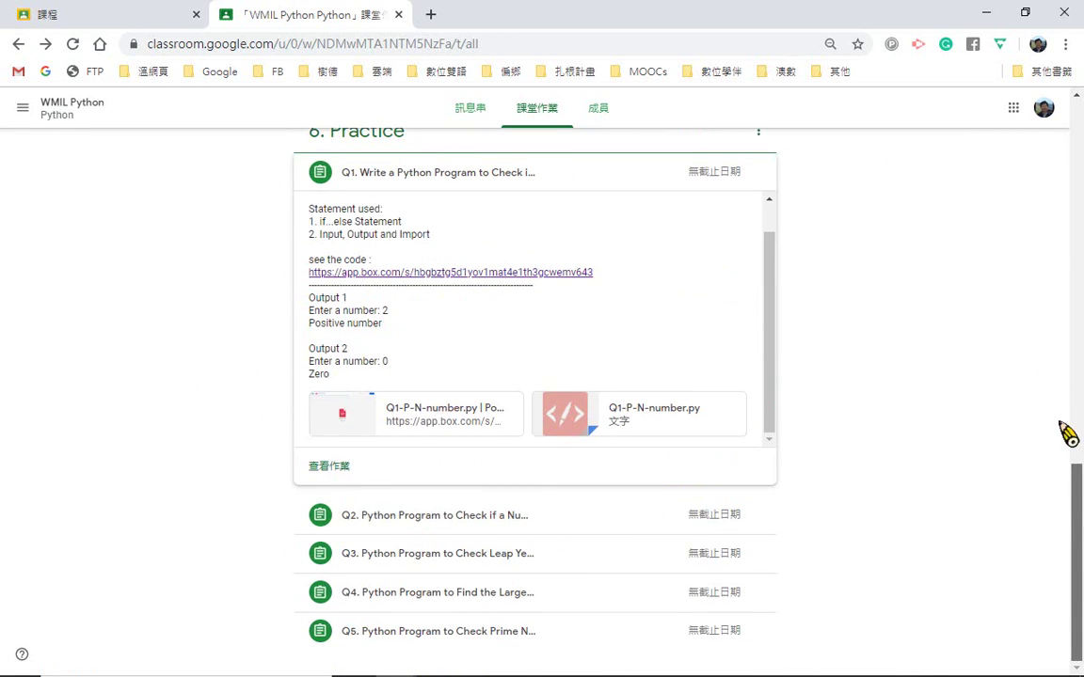
pyautogui.moveTo(1073, 480); pyautogui.dragTo(1032, 77)
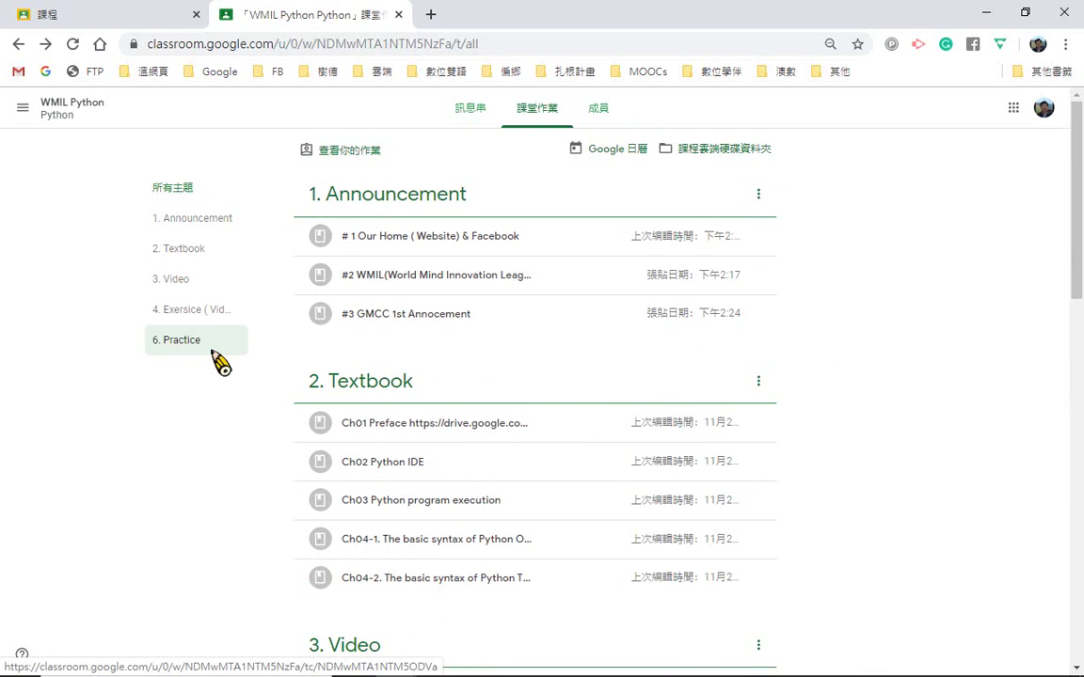
pyautogui.moveTo(694, 12)
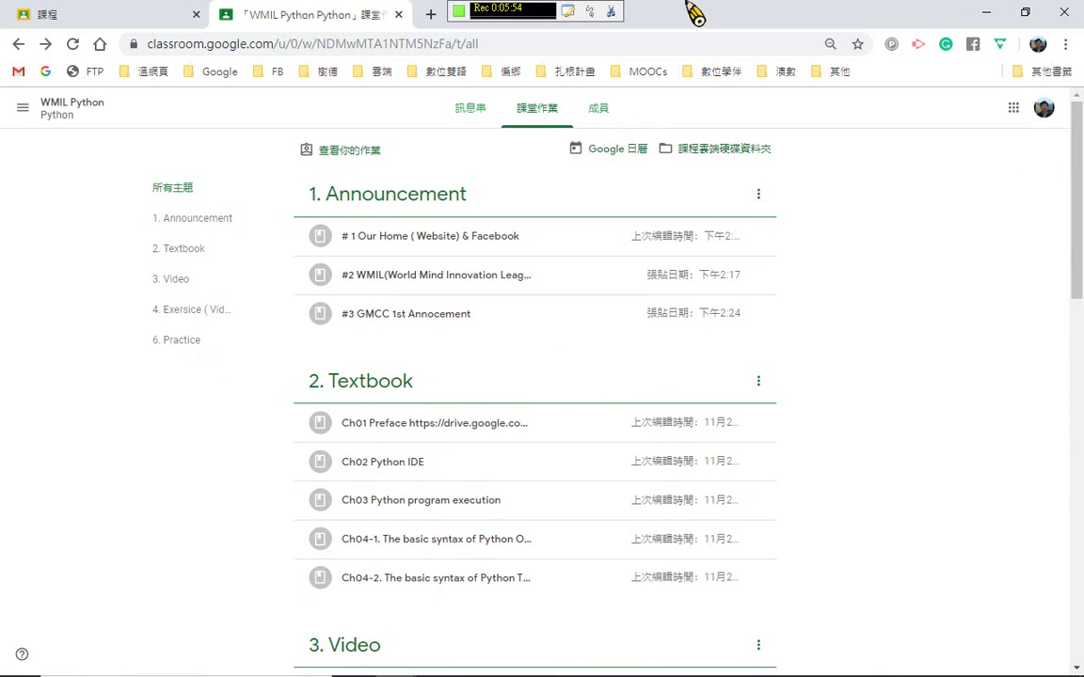